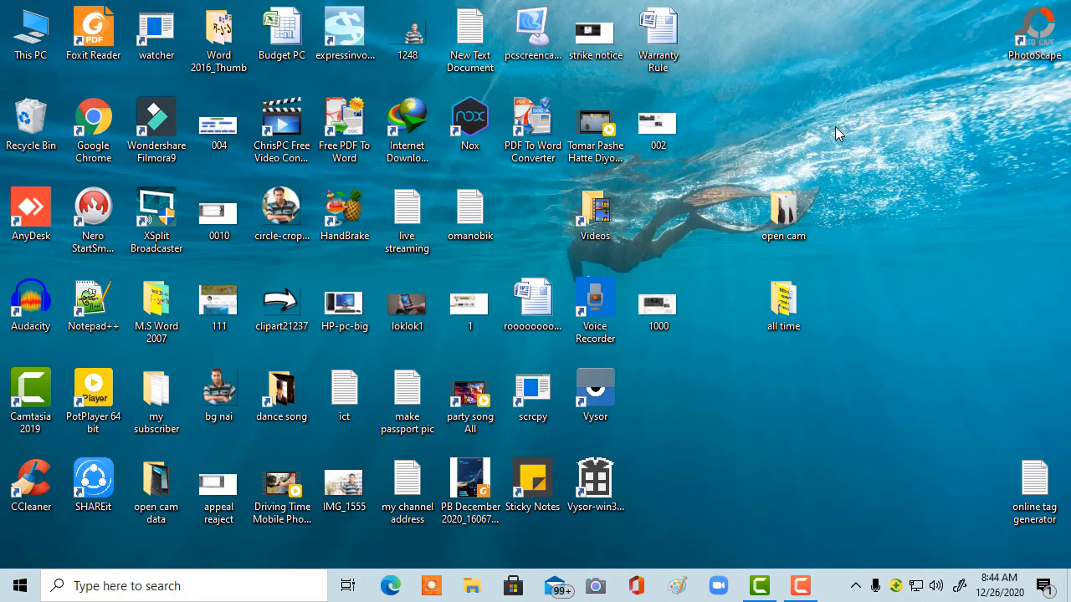
Open PhotoScape, start a new page layout and set its size to 1920 x 1080
{"action": "left_click_drag", "start_coordinate": [1052, 25], "coordinate": [1019, 332]}
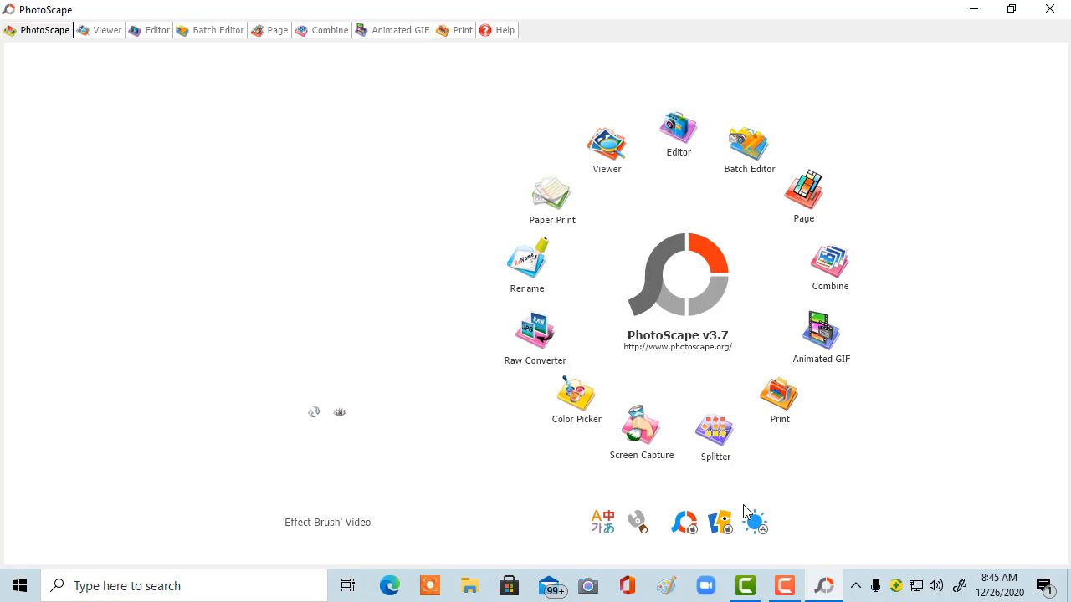
{"action": "left_click", "coordinate": [804, 192]}
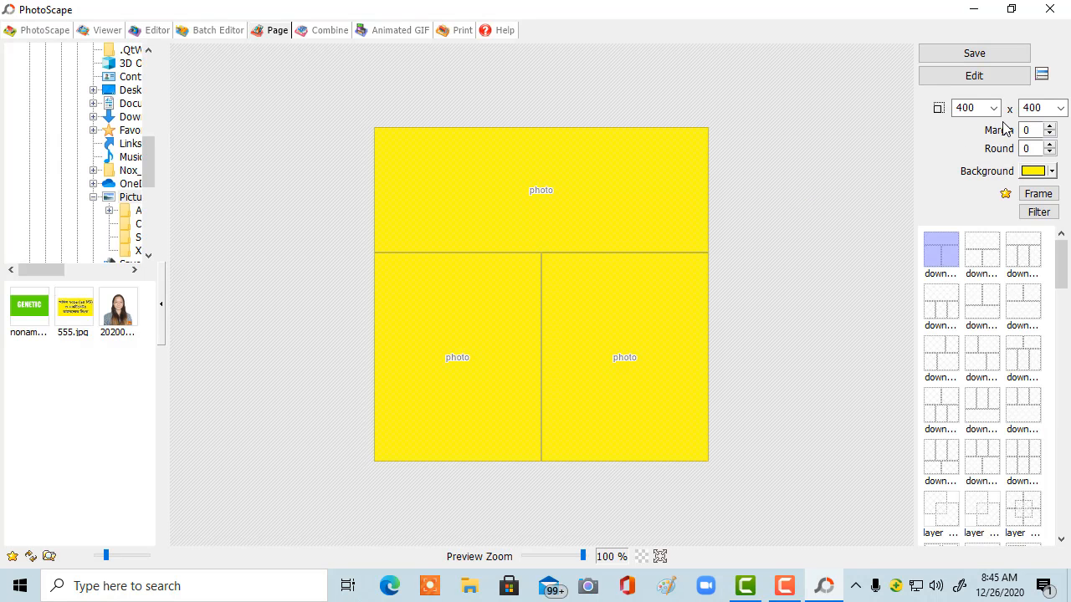
{"action": "double_click", "coordinate": [975, 107]}
{"action": "type", "text": "1920"}
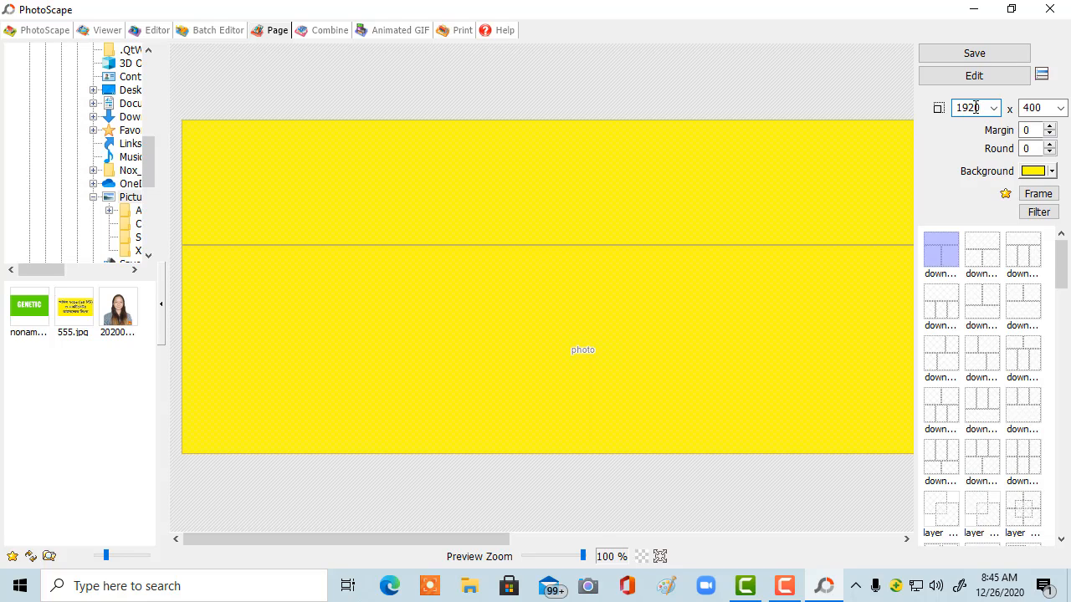
{"action": "left_click", "coordinate": [1044, 108]}
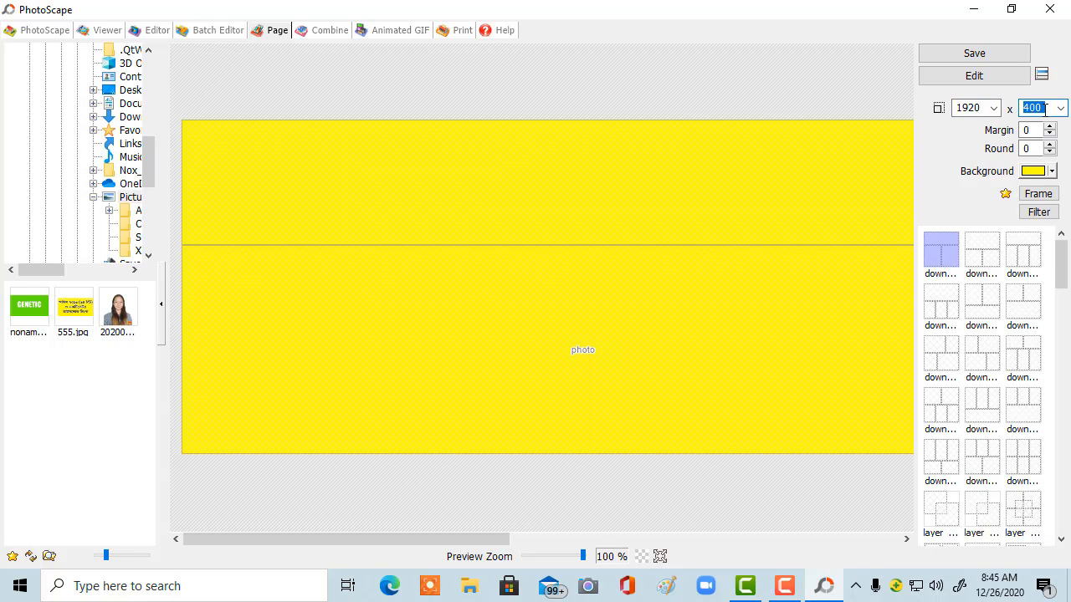
{"action": "type", "text": "1080"}
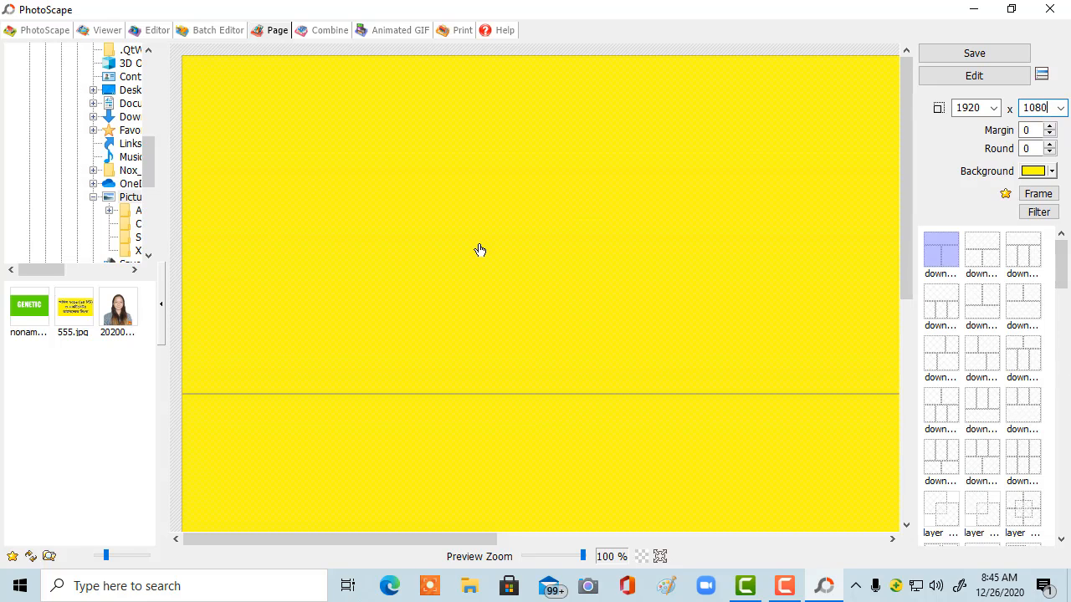
Set the page background to light turquoise and send the page to the editor
{"action": "left_click", "coordinate": [1051, 171]}
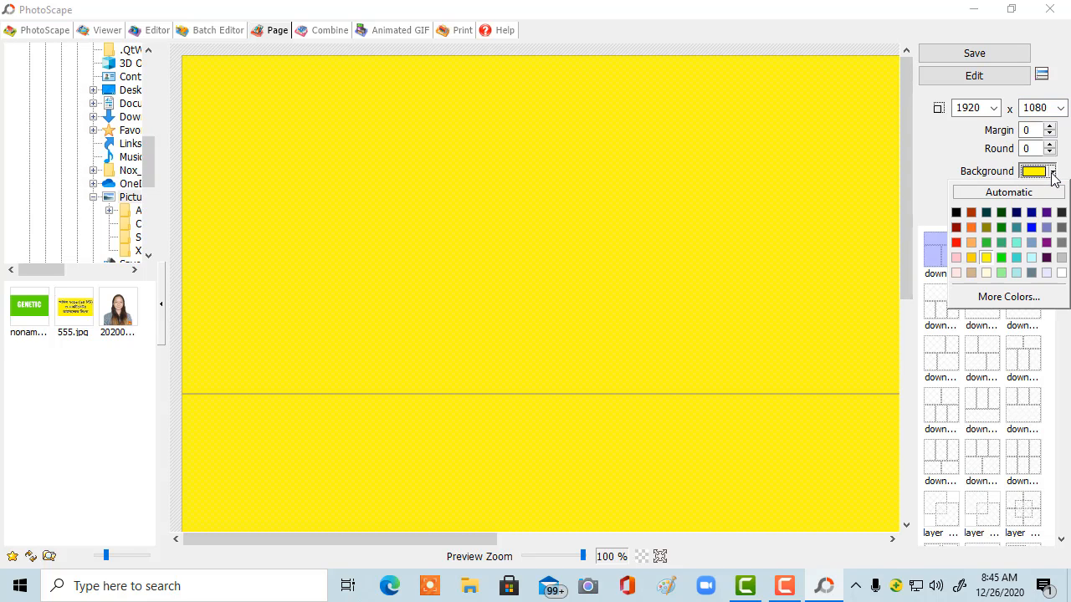
{"action": "left_click", "coordinate": [1015, 257]}
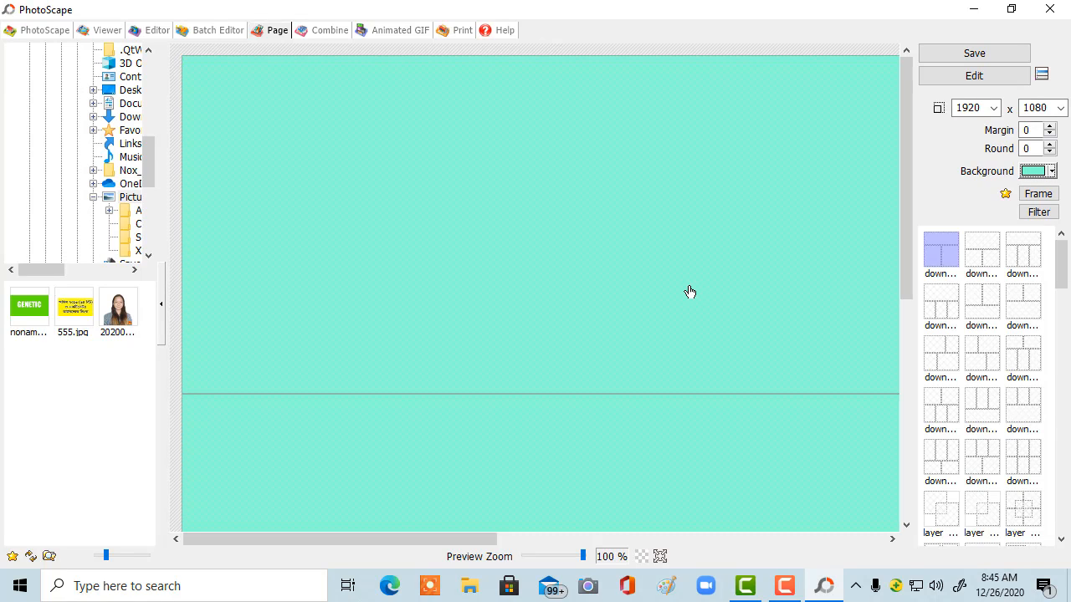
{"action": "left_click", "coordinate": [974, 77]}
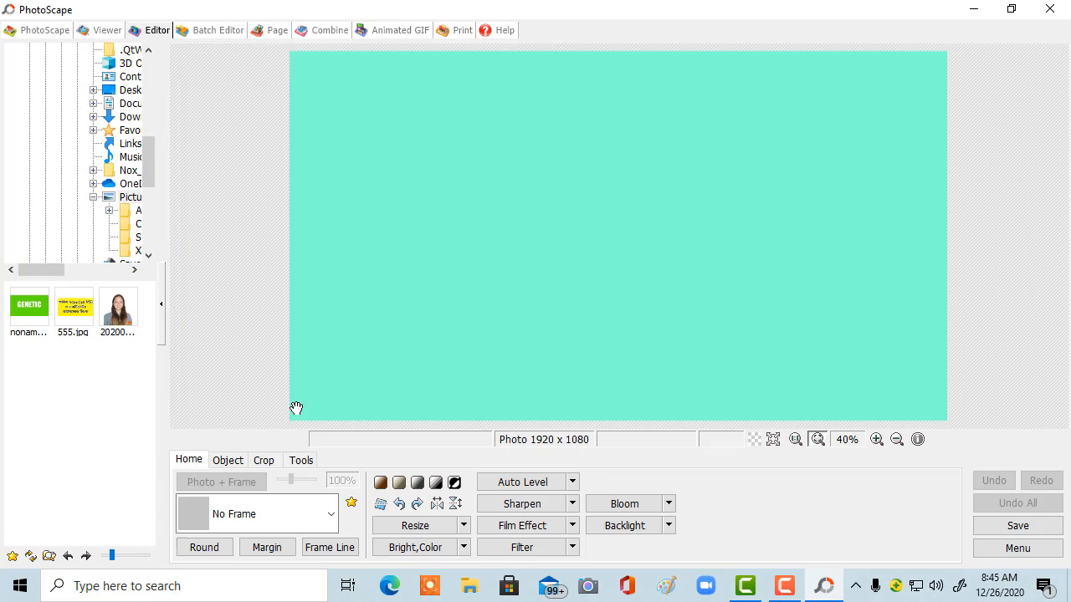
Insert the photo circle-cropped from the Desktop folder and place it in the canvas's upper-right corner
{"action": "left_click", "coordinate": [233, 464]}
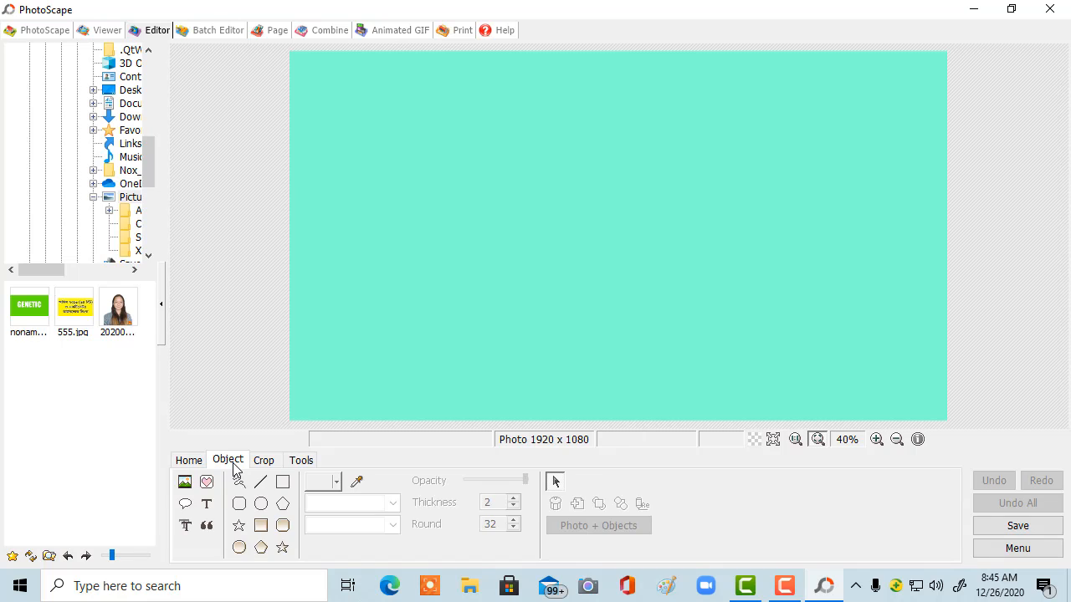
{"action": "left_click", "coordinate": [185, 490]}
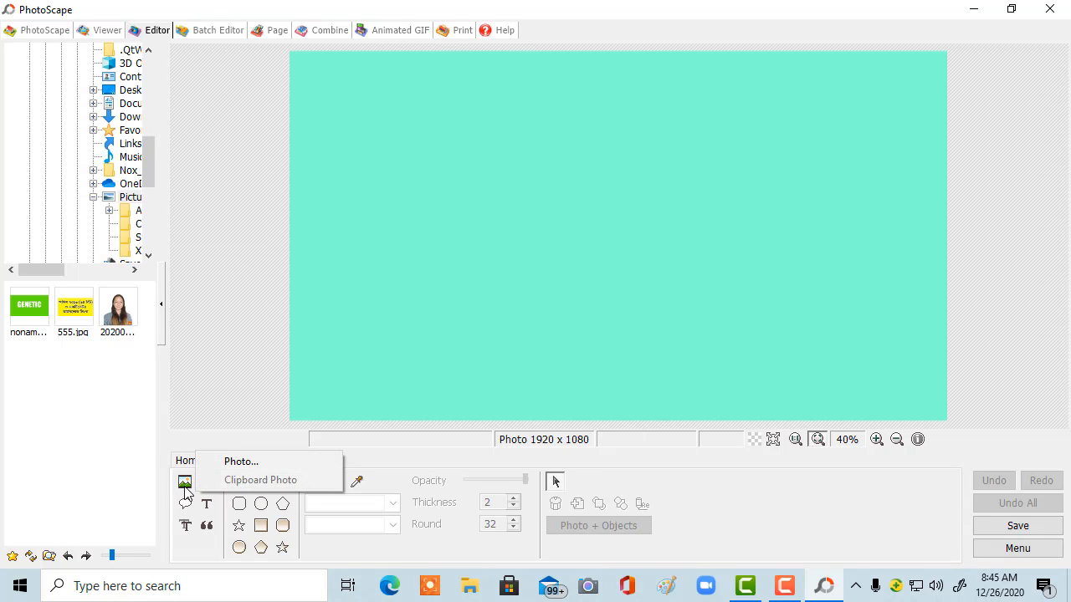
{"action": "left_click", "coordinate": [237, 461]}
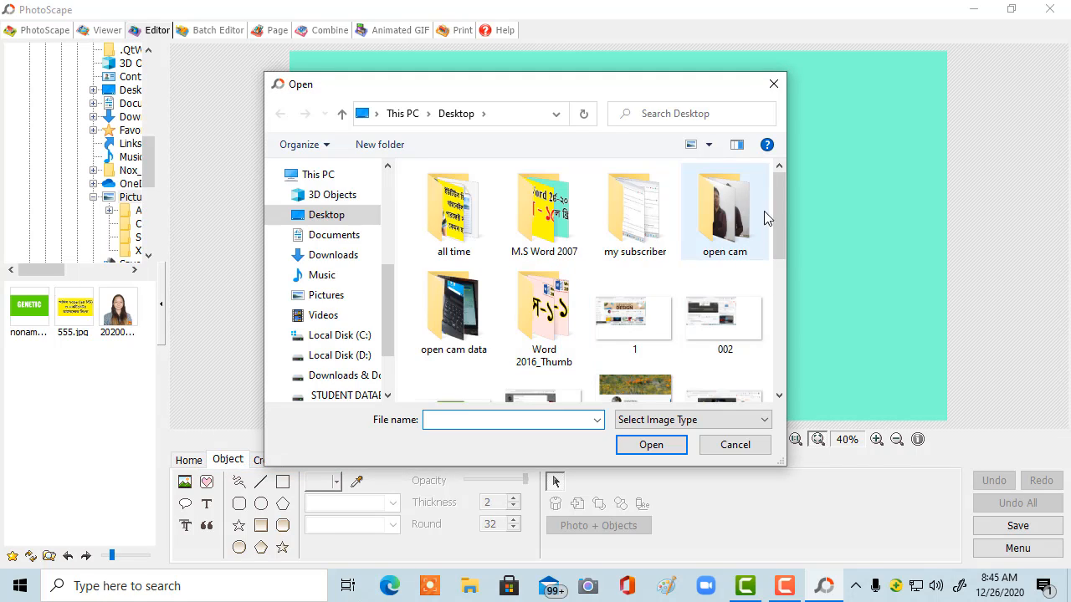
{"action": "left_click", "coordinate": [349, 220]}
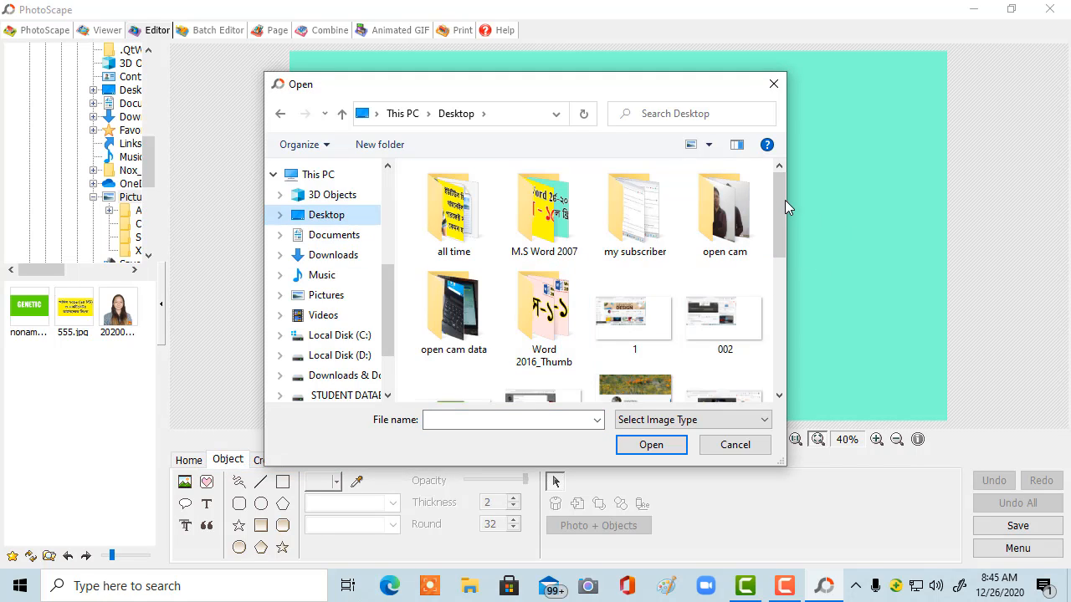
{"action": "left_click_drag", "start_coordinate": [785, 201], "coordinate": [784, 261]}
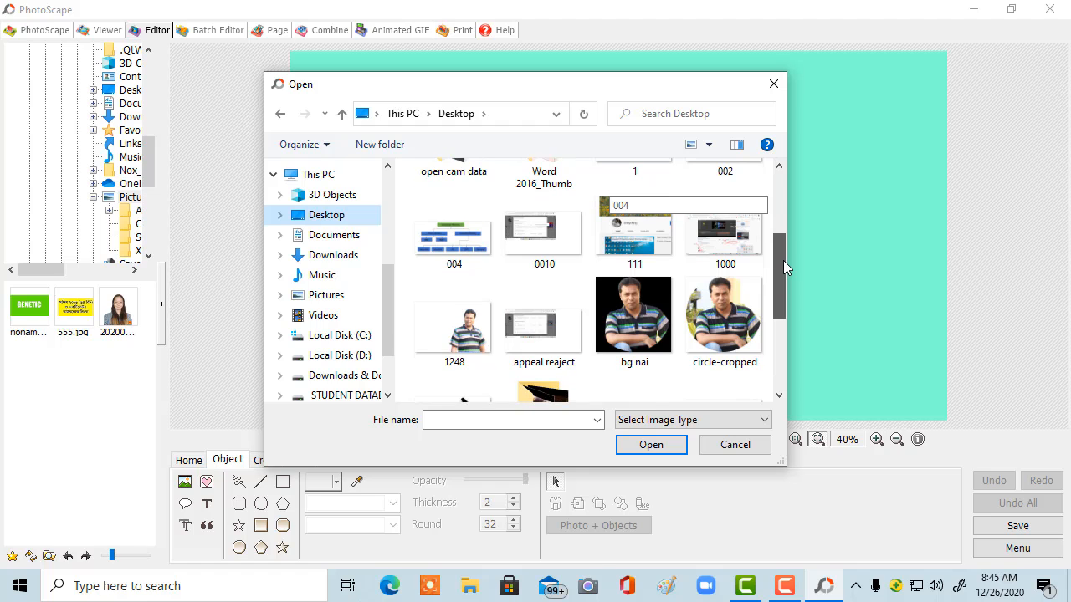
{"action": "left_click", "coordinate": [725, 308]}
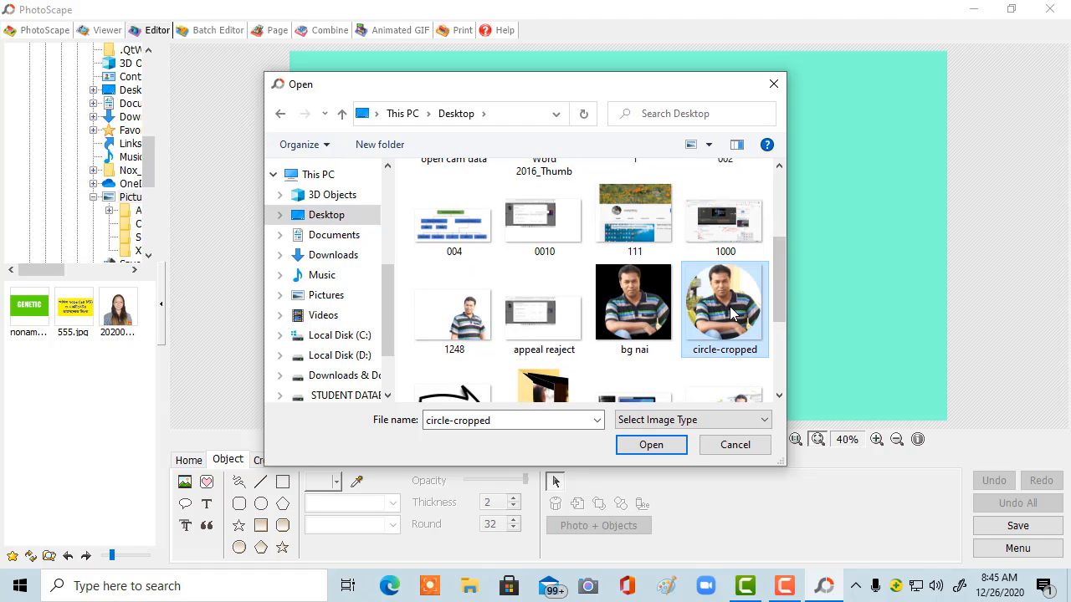
{"action": "left_click", "coordinate": [651, 445]}
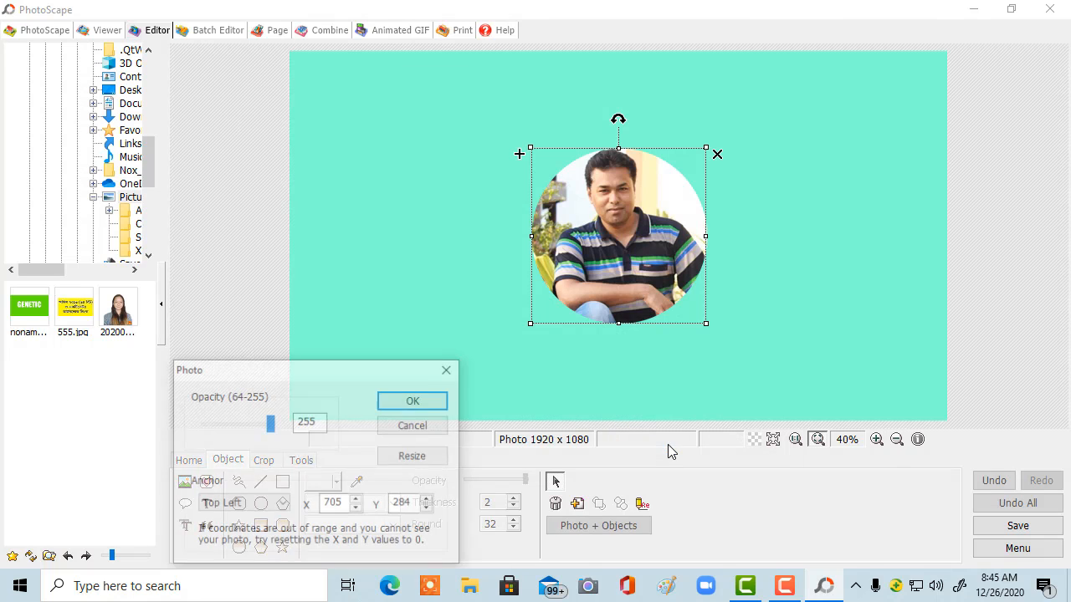
{"action": "left_click", "coordinate": [415, 405]}
{"action": "left_click_drag", "start_coordinate": [643, 264], "coordinate": [873, 173]}
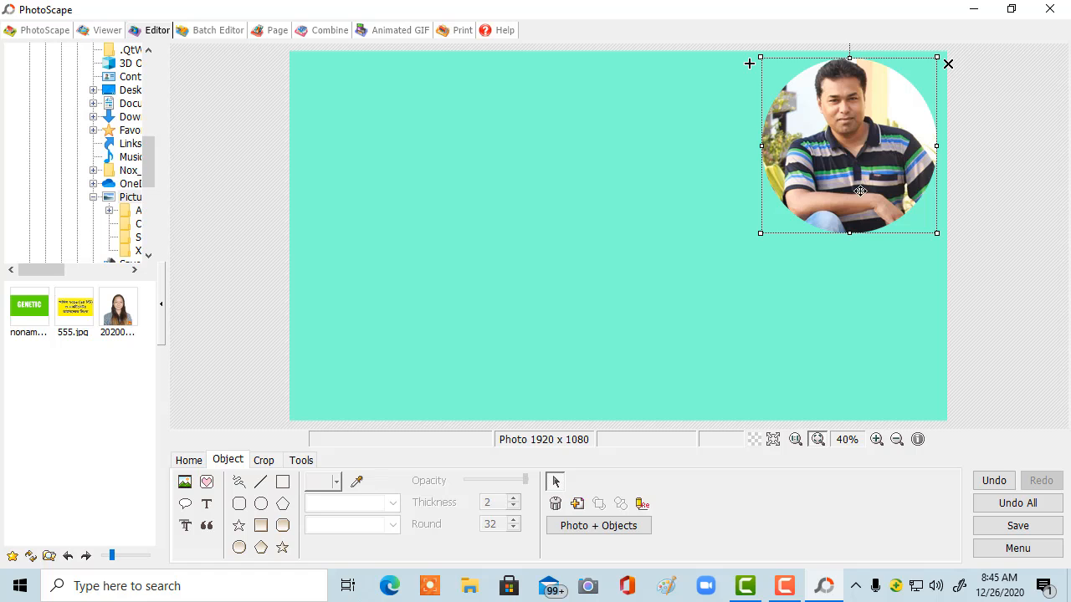
{"action": "left_click", "coordinate": [628, 268]}
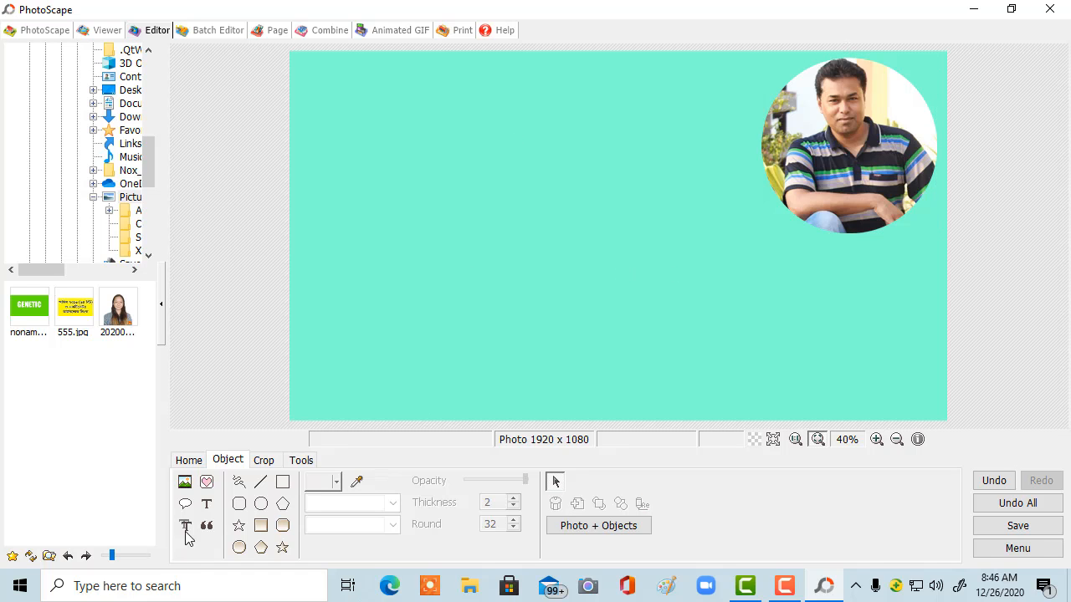
Add a text object to the canvas and switch the keyboard layout to Bijoy Classic
{"action": "left_click", "coordinate": [207, 503]}
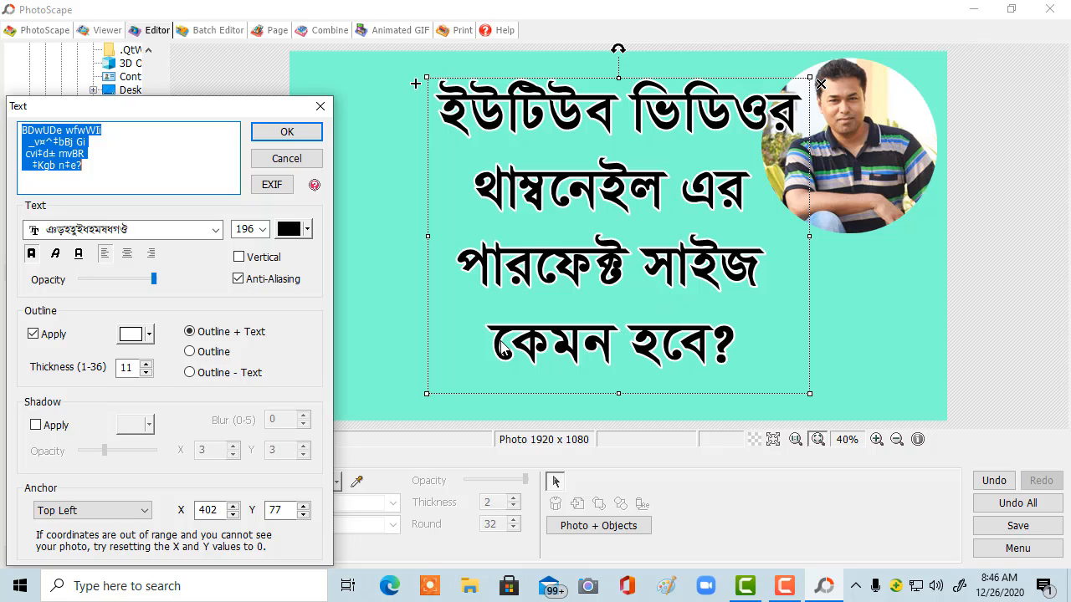
{"action": "left_click", "coordinate": [856, 585]}
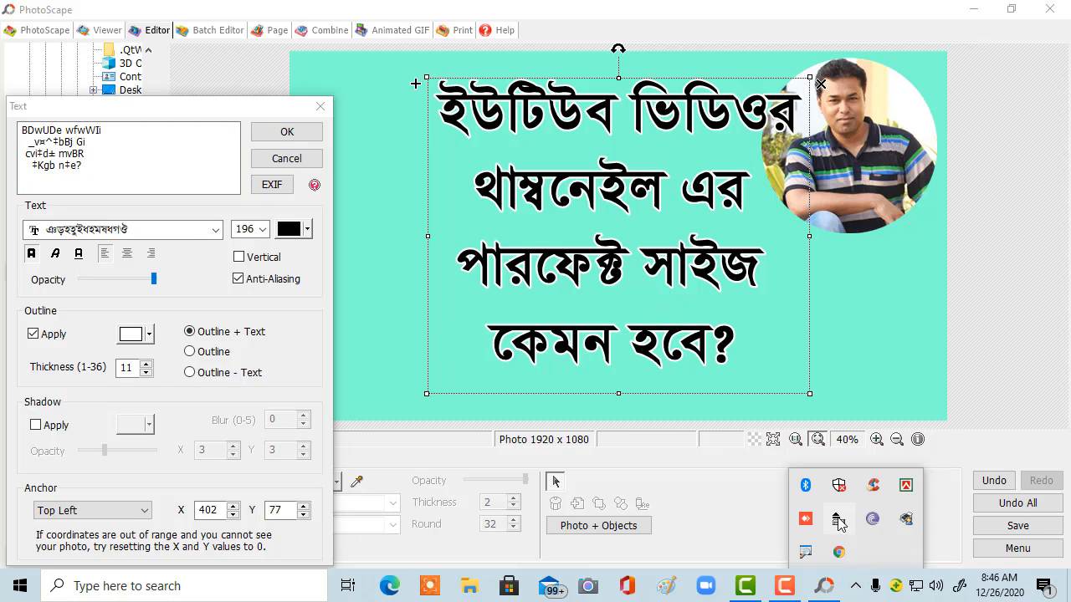
{"action": "right_click", "coordinate": [906, 486]}
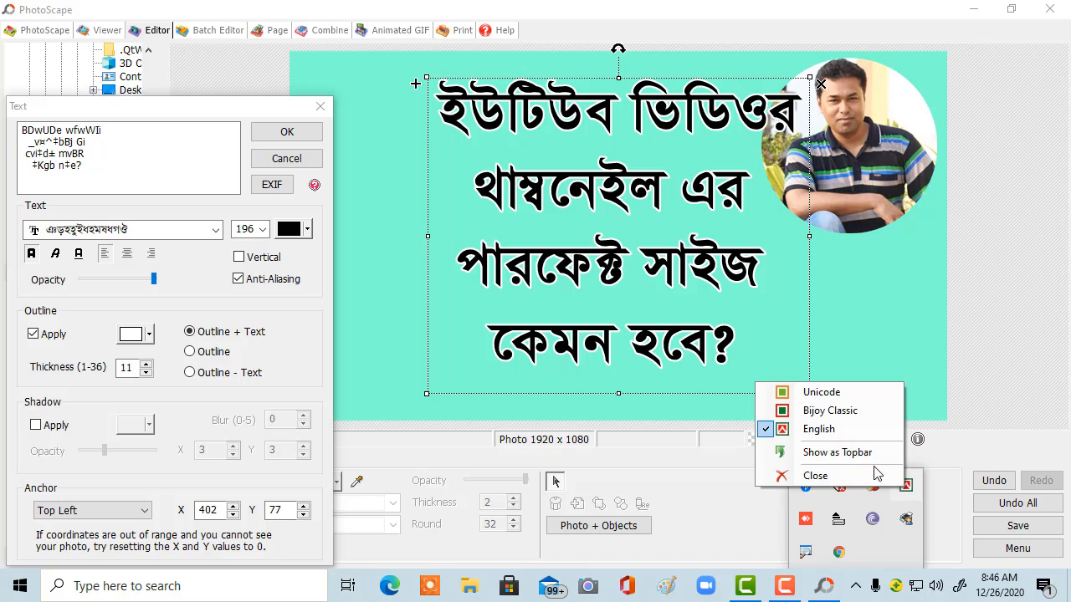
{"action": "left_click", "coordinate": [855, 416]}
Set the text's font to ঞধহমড়হগড়ঃধগঔ and turn off its outline
{"action": "left_click", "coordinate": [216, 230]}
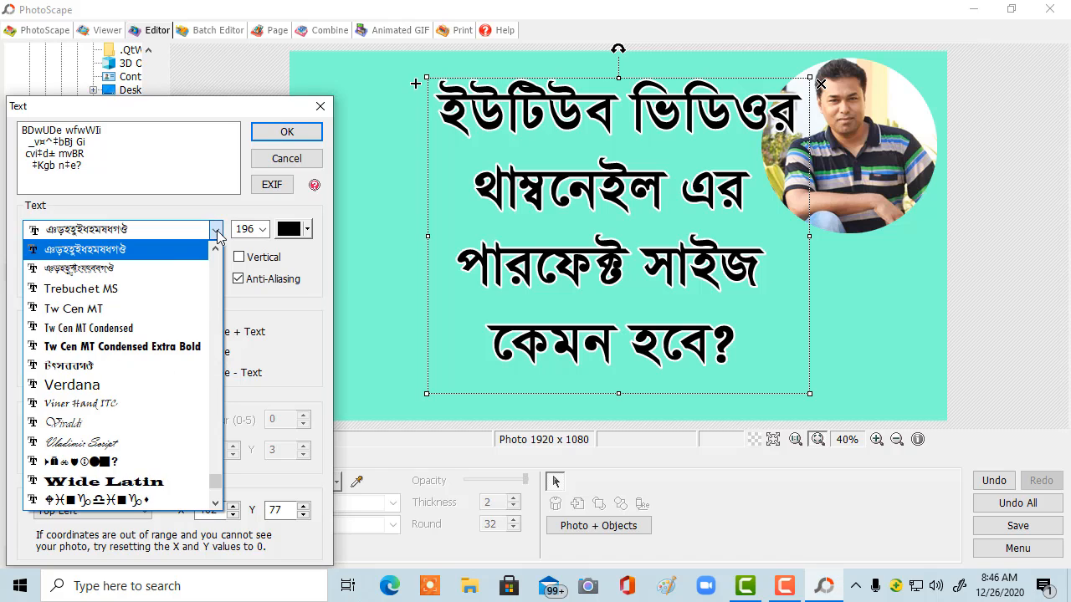
{"action": "scroll", "coordinate": [218, 237], "scroll_direction": "up", "scroll_amount": 6}
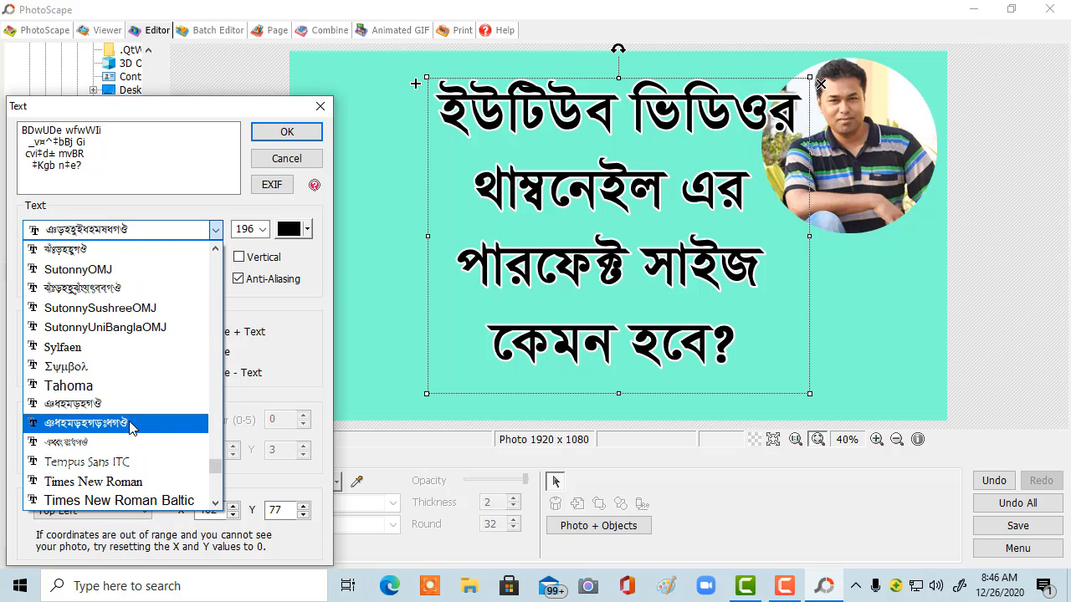
{"action": "left_click", "coordinate": [201, 423]}
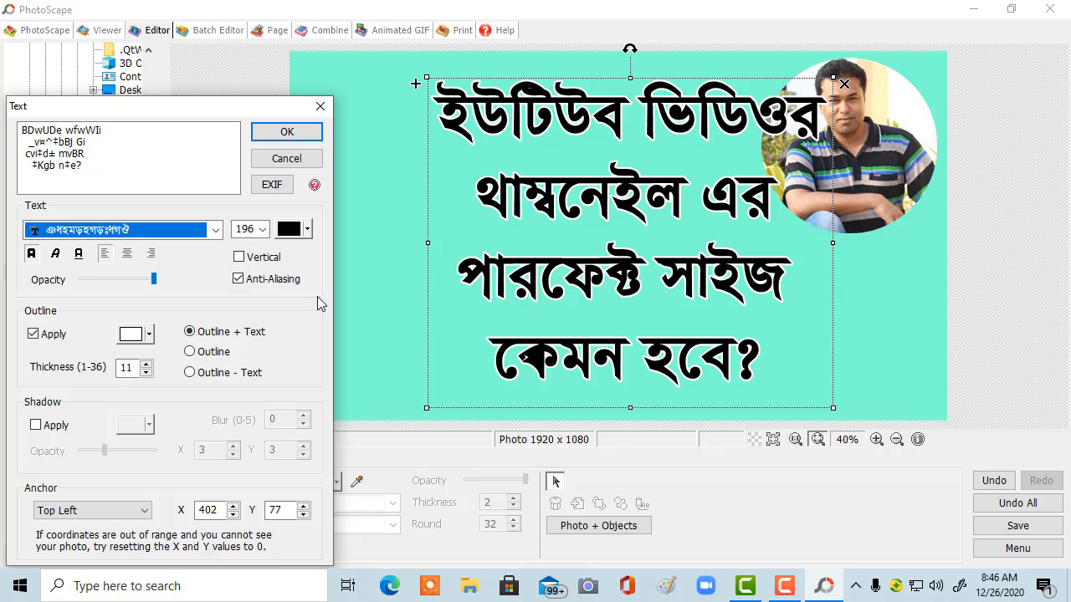
{"action": "left_click", "coordinate": [34, 334]}
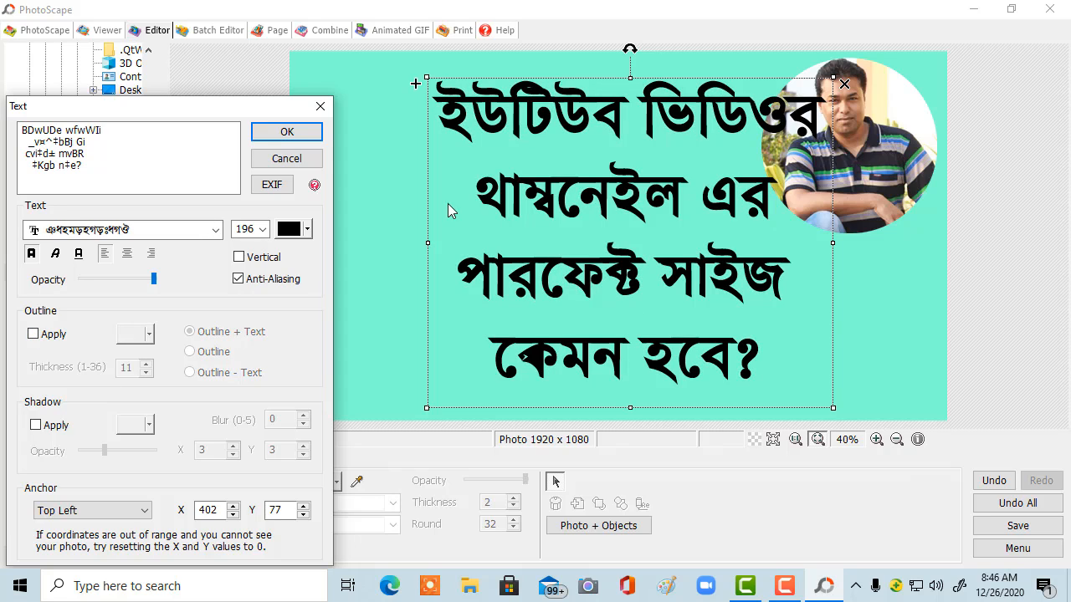
Delete all of the old Bengali text from the text object
{"action": "left_click", "coordinate": [137, 169]}
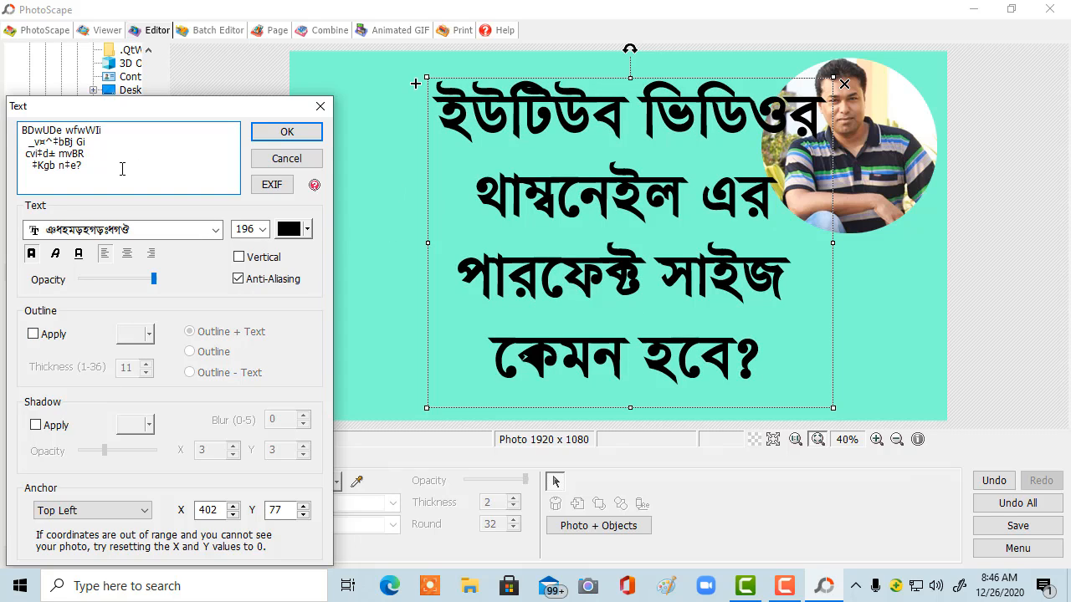
{"action": "key", "text": "BackSpace"}
{"action": "key", "text": "BackSpace"}
{"action": "key", "text": "BackSpace"}
{"action": "key", "text": "BackSpace"}
{"action": "key", "text": "BackSpace"}
{"action": "key", "text": "BackSpace"}
{"action": "key", "text": "BackSpace"}
{"action": "key", "text": "BackSpace"}
{"action": "key", "text": "BackSpace"}
{"action": "key", "text": "BackSpace"}
{"action": "key", "text": "BackSpace"}
{"action": "key", "text": "BackSpace"}
{"action": "key", "text": "BackSpace"}
{"action": "key", "text": "BackSpace"}
{"action": "key", "text": "BackSpace"}
{"action": "key", "text": "BackSpace"}
{"action": "key", "text": "BackSpace"}
{"action": "key", "text": "BackSpace"}
{"action": "key", "text": "BackSpace"}
{"action": "key", "text": "BackSpace"}
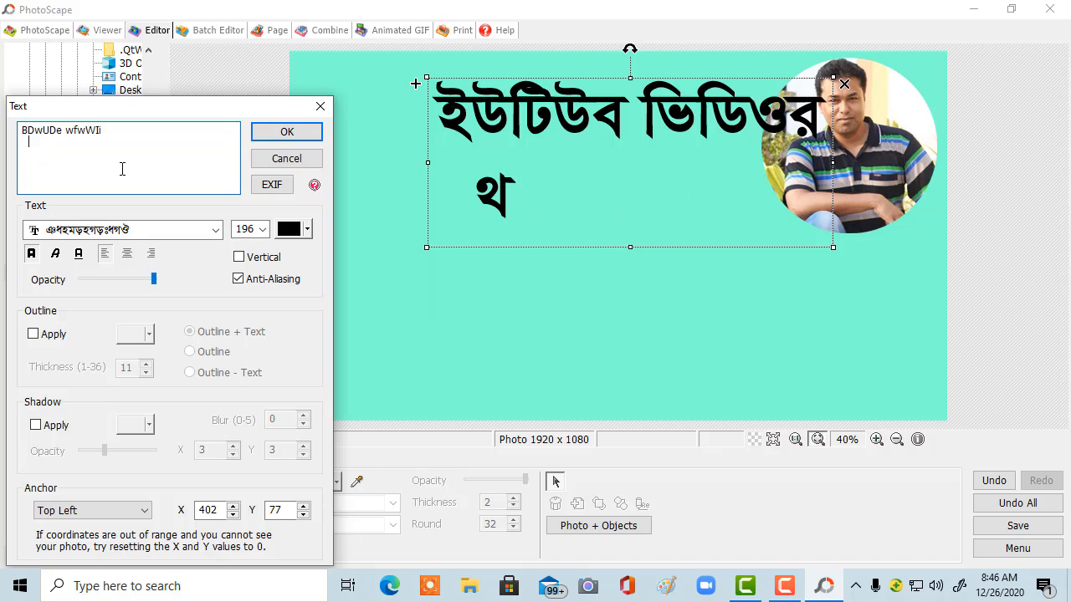
{"action": "key", "text": "BackSpace"}
{"action": "key", "text": "BackSpace"}
{"action": "key", "text": "BackSpace"}
{"action": "key", "text": "BackSpace"}
{"action": "key", "text": "BackSpace"}
{"action": "key", "text": "BackSpace"}
{"action": "key", "text": "BackSpace"}
{"action": "key", "text": "BackSpace"}
{"action": "key", "text": "BackSpace"}
{"action": "key", "text": "BackSpace"}
{"action": "key", "text": "BackSpace"}
{"action": "key", "text": "BackSpace"}
{"action": "key", "text": "BackSpace"}
{"action": "key", "text": "BackSpace"}
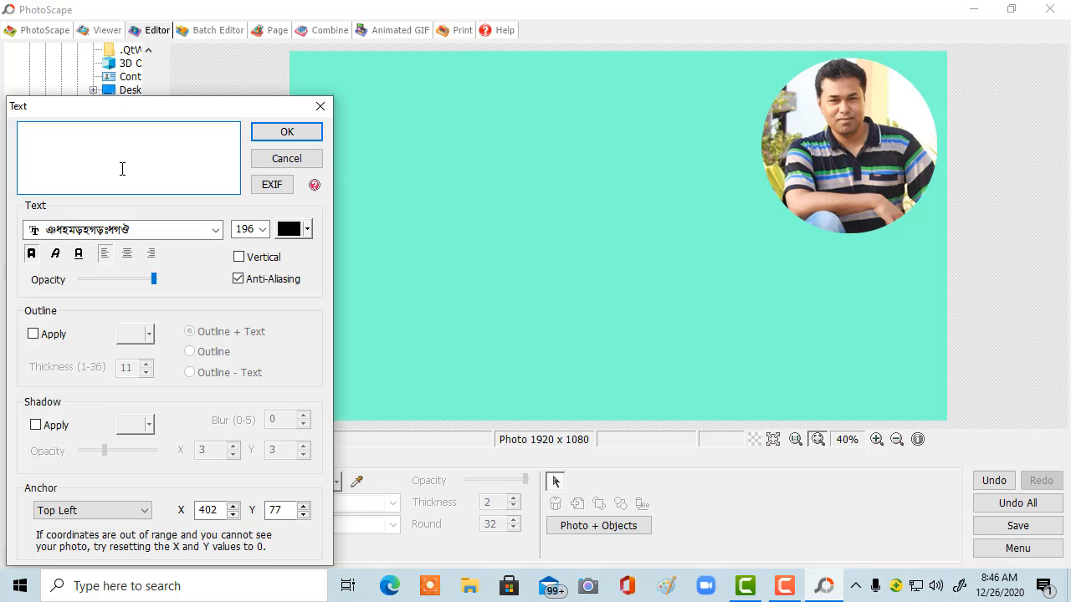
Enter "কম্পিউটার হতে" as the first line of the thumbnail text and begin a second line
{"action": "type", "text": "Kw"}
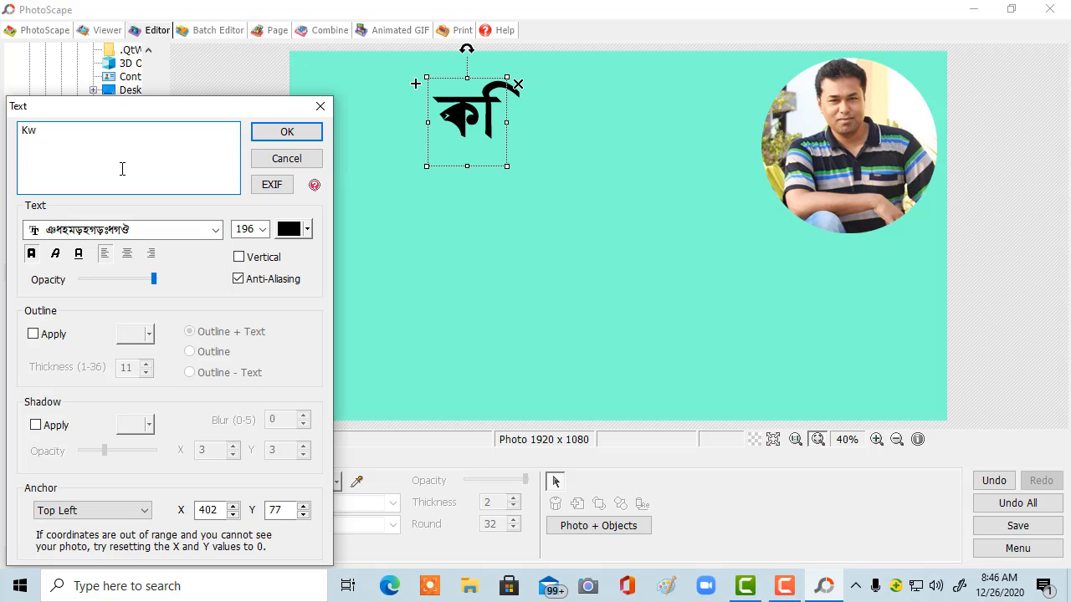
{"action": "type", "text": "¤ú"}
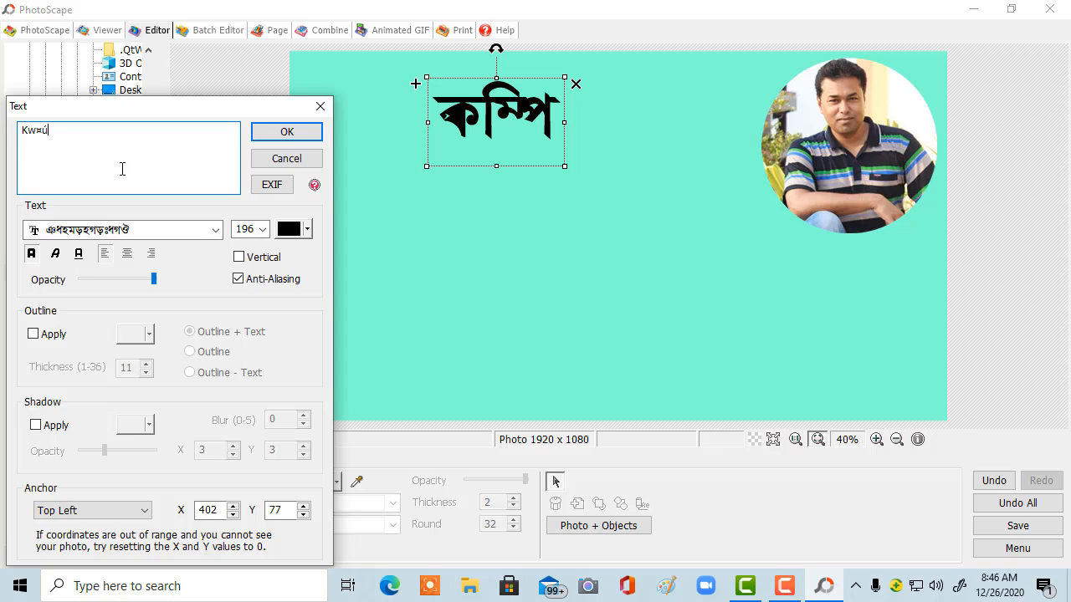
{"action": "type", "text": "DUvi"}
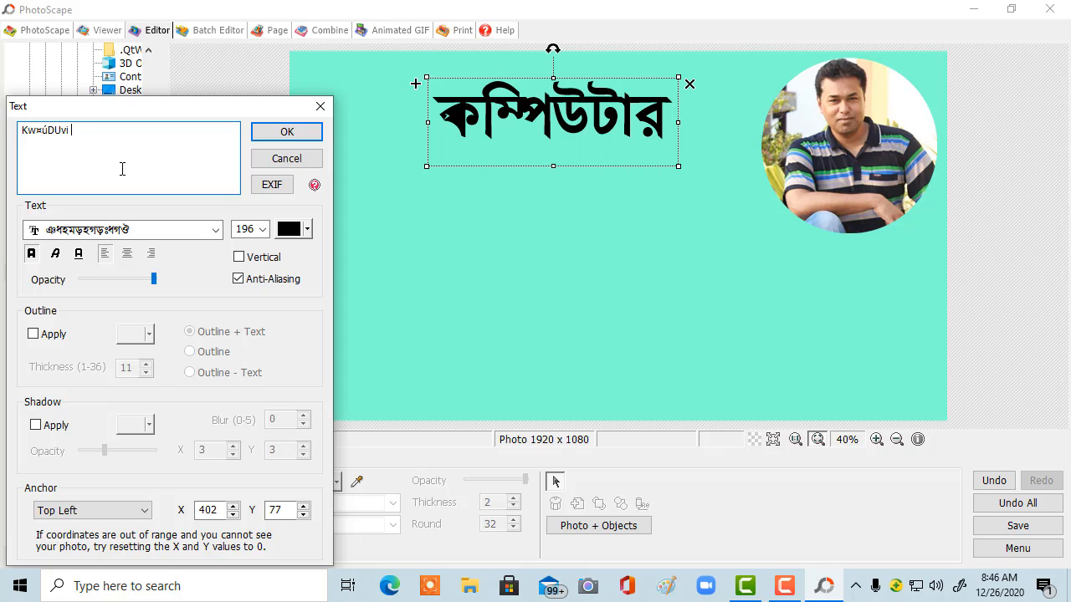
{"action": "type", "text": " n¤"}
{"action": "type", "text": "Z"}
{"action": "key", "text": "Return"}
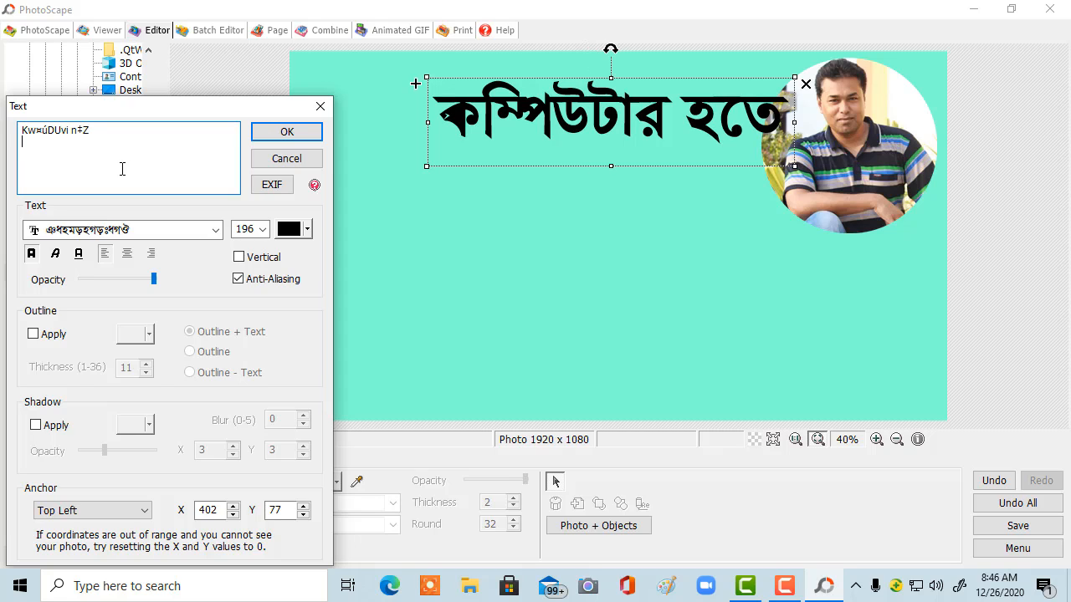
Enter "কিভাবে থাম্বনেইল" as the title's second line and "বানাবেন?" as its third line, and apply the text
{"action": "type", "text": "wKfv‡e"}
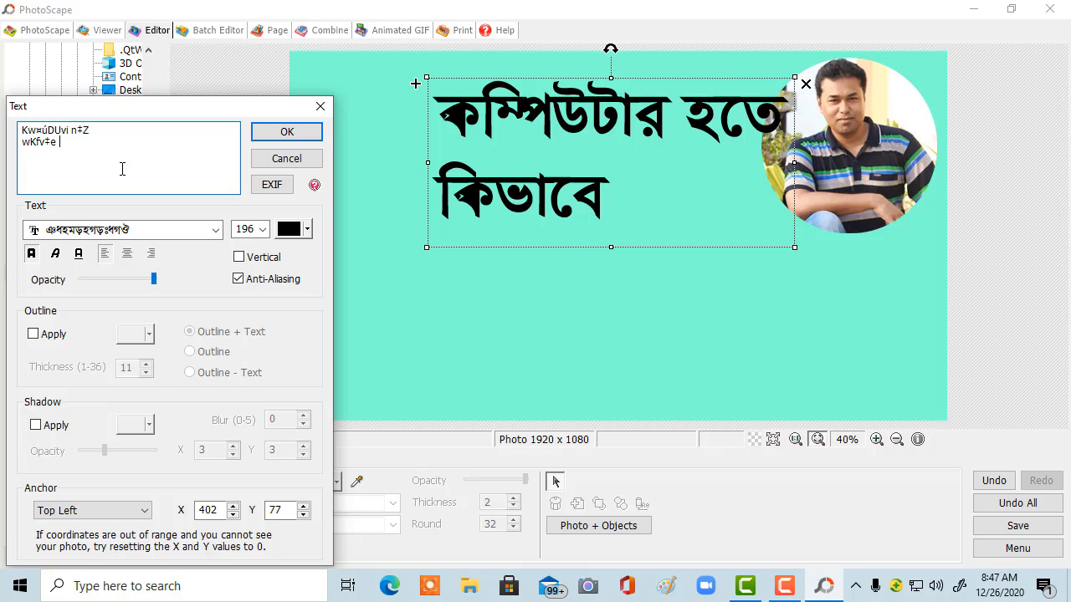
{"action": "type", "text": "_"}
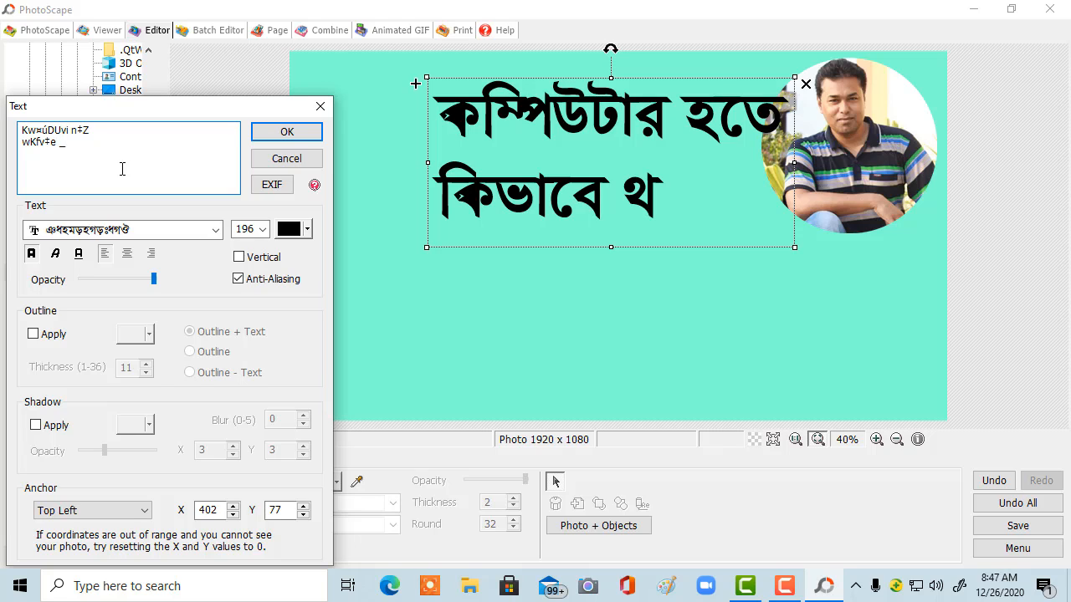
{"action": "type", "text": "v¤^"}
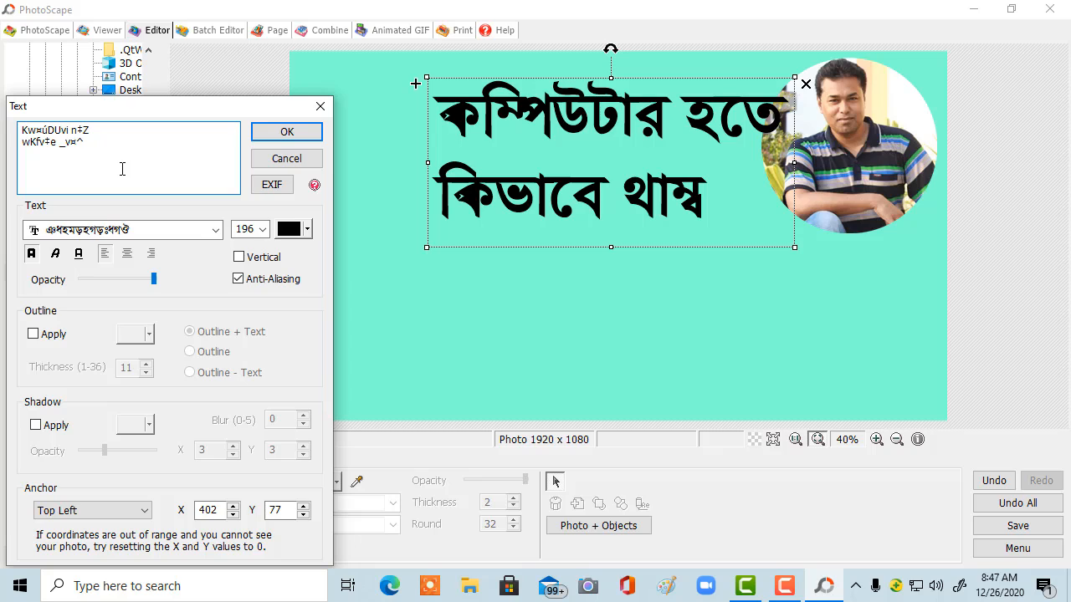
{"action": "type", "text": "‡bBj"}
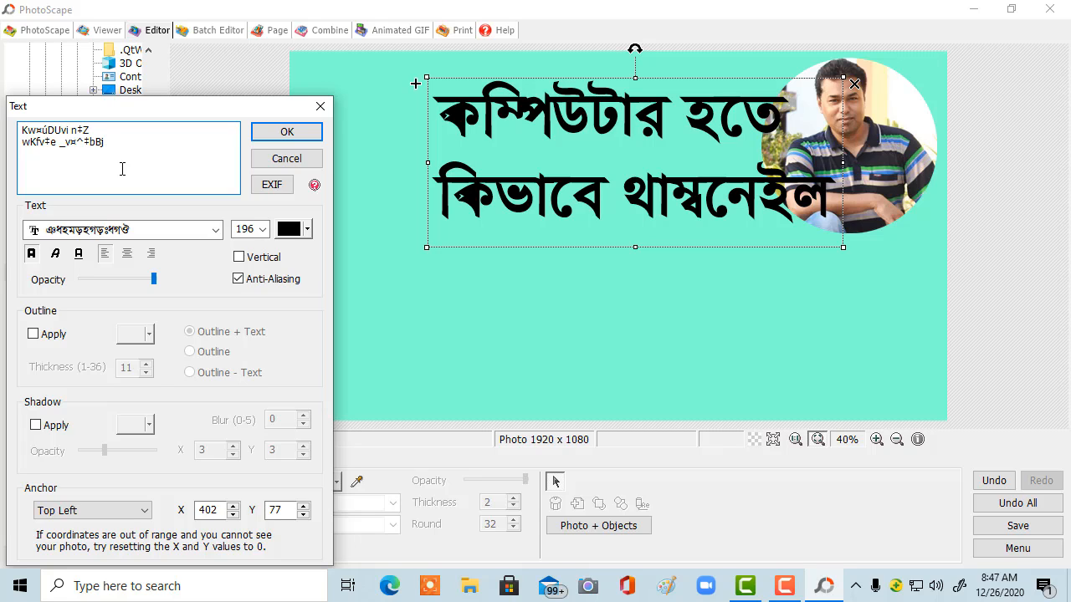
{"action": "key", "text": "Return"}
{"action": "type", "text": "evbv‡eb"}
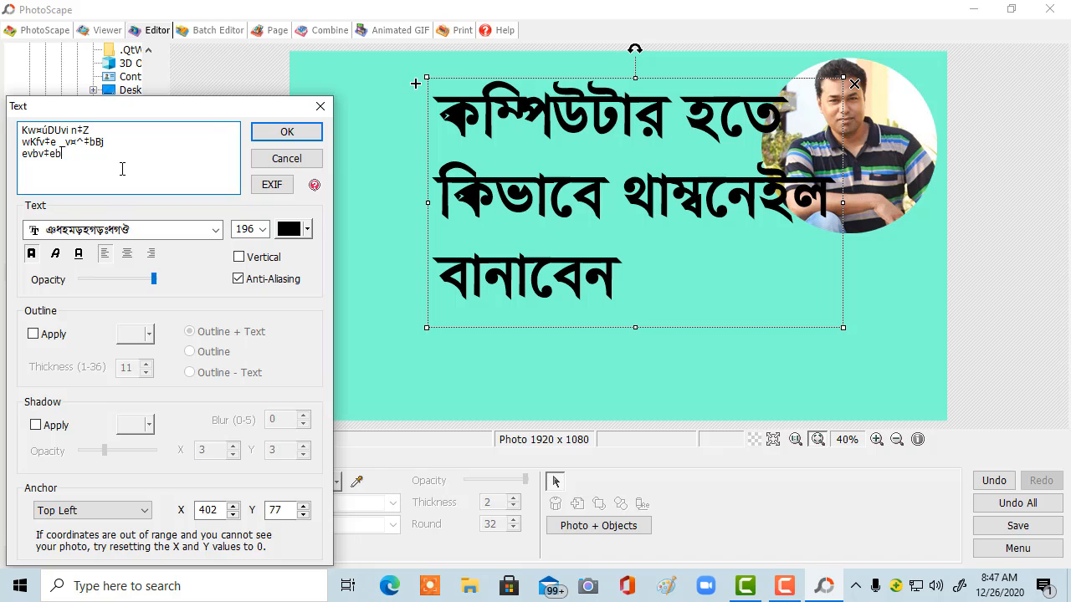
{"action": "type", "text": "?"}
{"action": "left_click", "coordinate": [286, 132]}
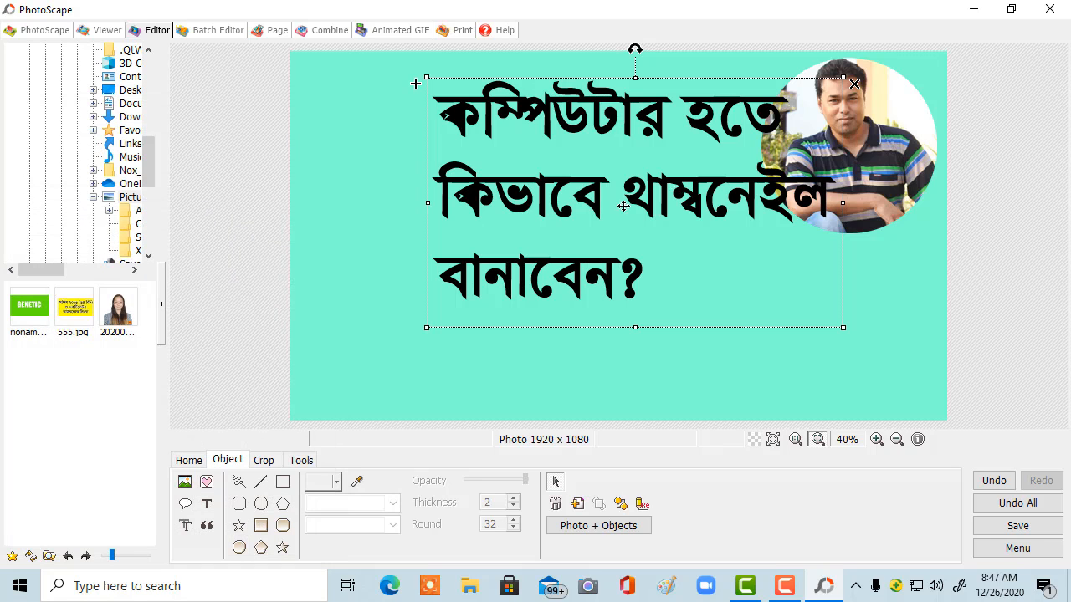
Move the title clear of the photo to the canvas's upper-left area and enlarge it to about font size 220
{"action": "left_click_drag", "start_coordinate": [623, 206], "coordinate": [550, 171]}
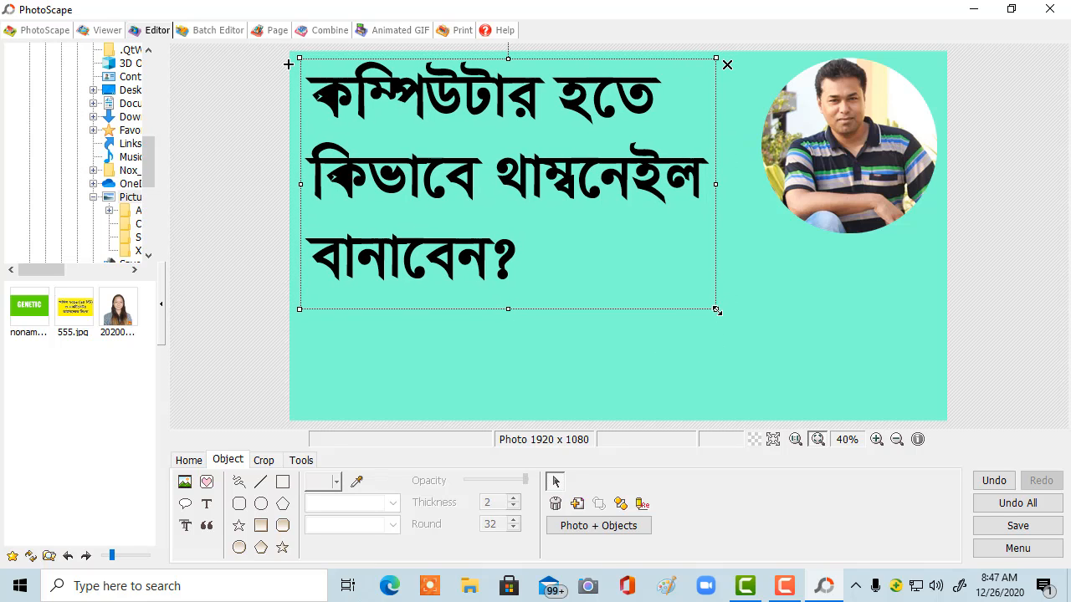
{"action": "left_click_drag", "start_coordinate": [717, 310], "coordinate": [734, 341]}
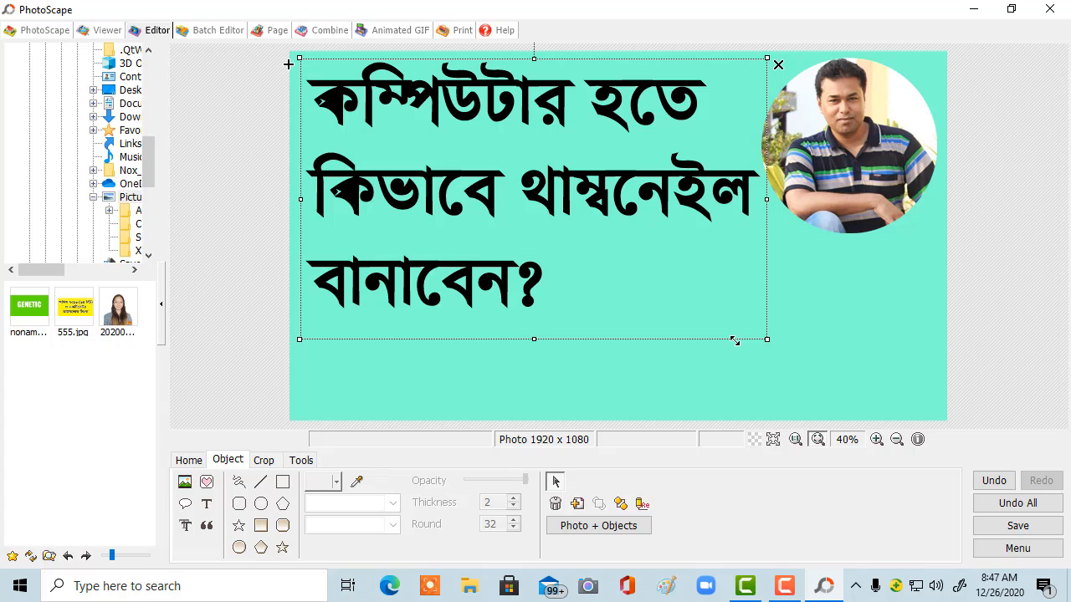
{"action": "left_click_drag", "start_coordinate": [630, 186], "coordinate": [625, 190]}
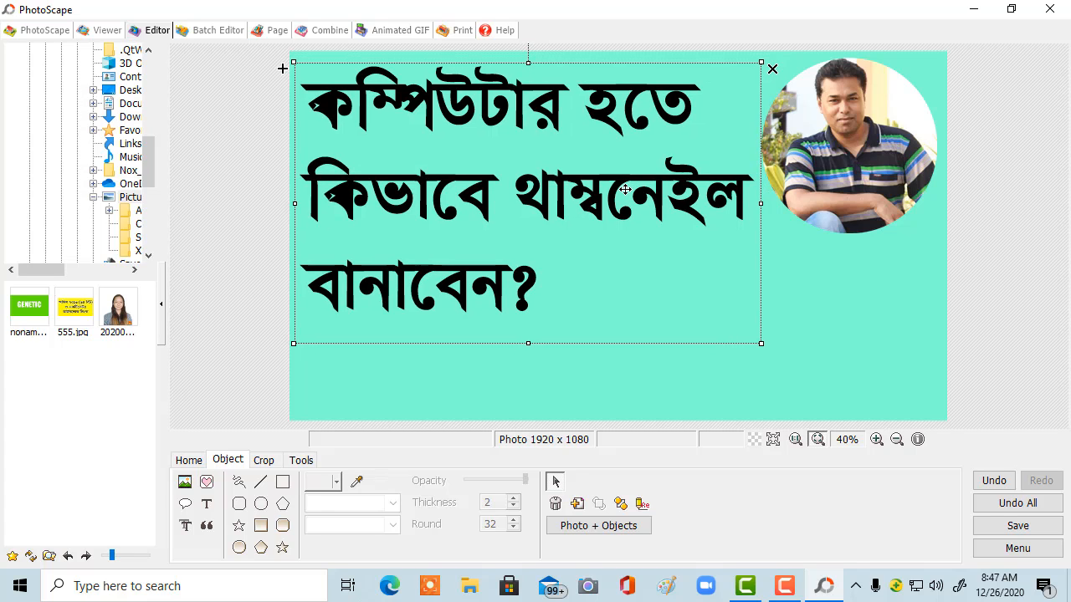
Turn off bold for the title text
{"action": "double_click", "coordinate": [581, 200]}
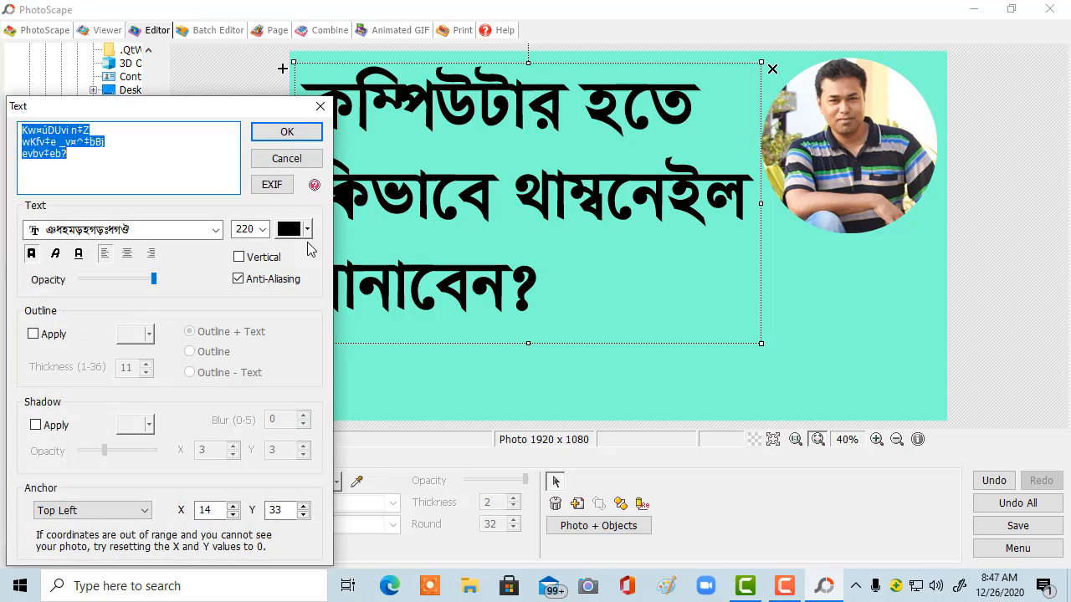
{"action": "left_click", "coordinate": [32, 255]}
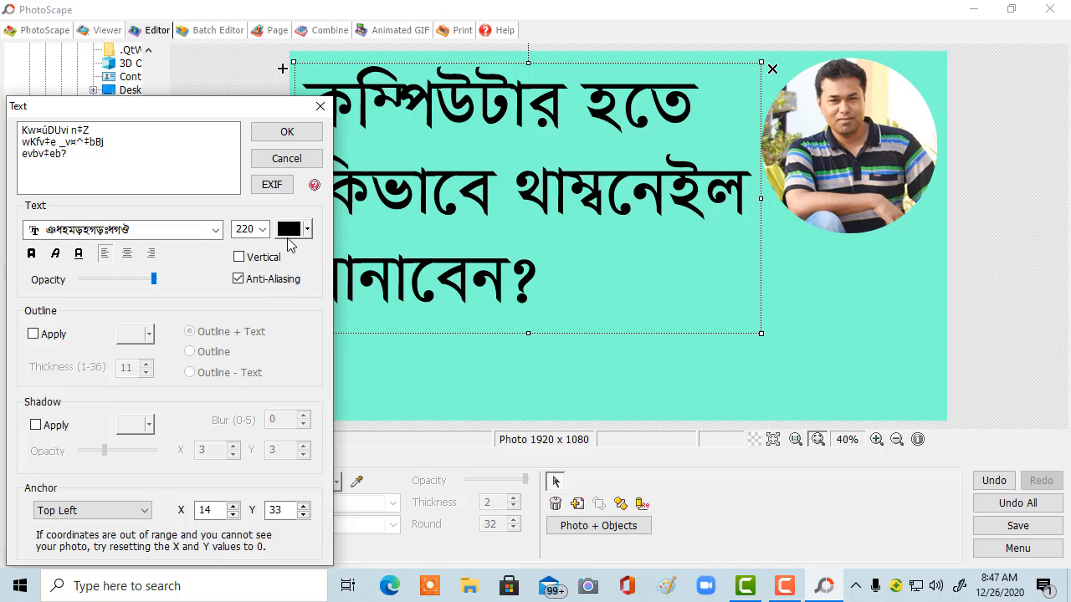
{"action": "left_click", "coordinate": [287, 132]}
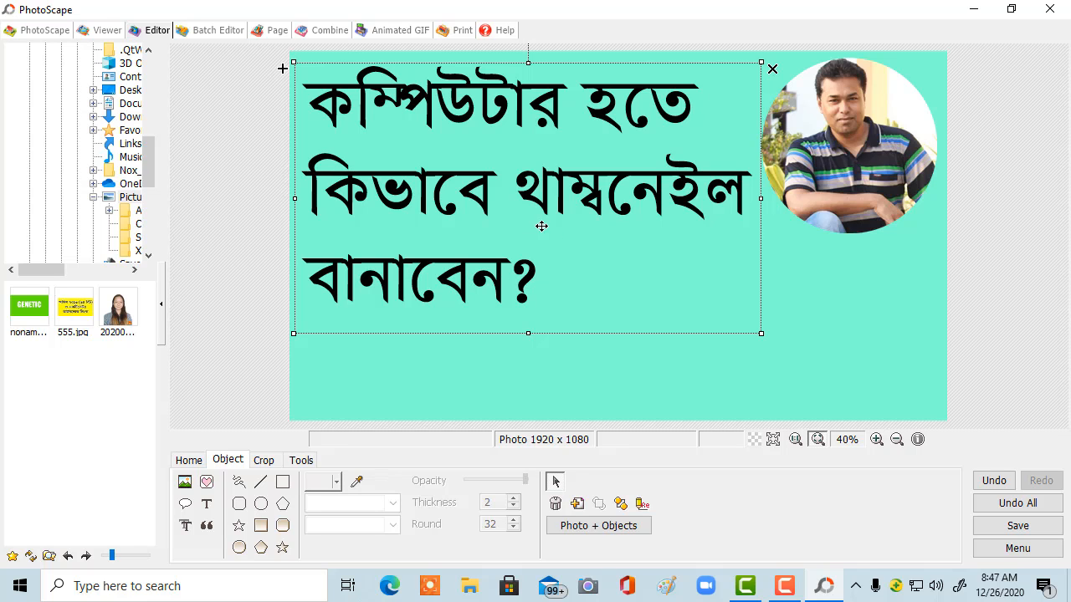
Break the title's second line before "থাম্বনেইল" so the word stands on its own line, and apply the text
{"action": "double_click", "coordinate": [435, 228]}
{"action": "left_click", "coordinate": [114, 150]}
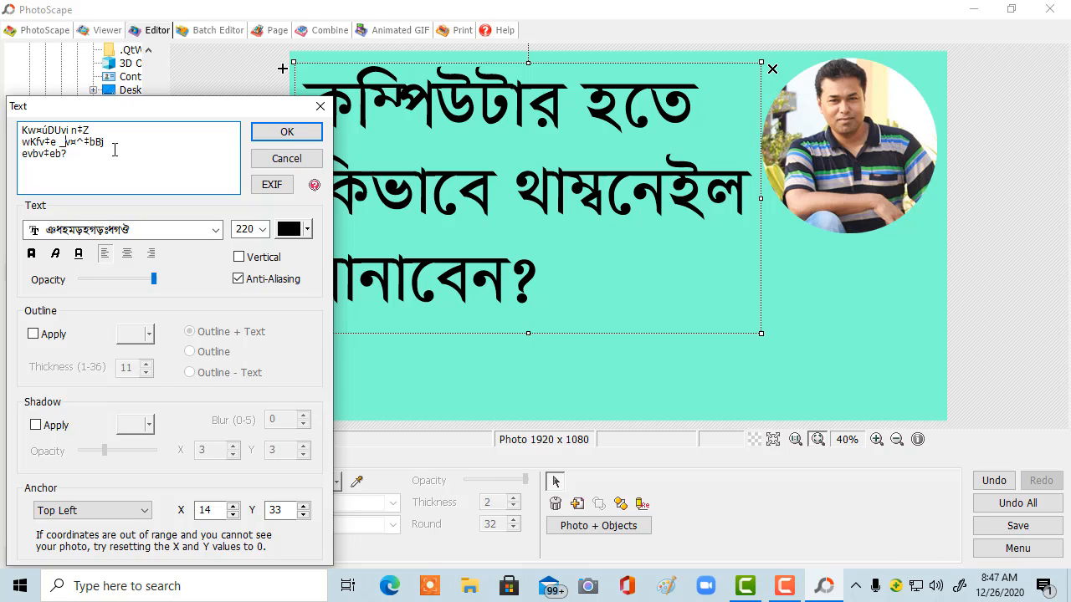
{"action": "key", "text": "Return"}
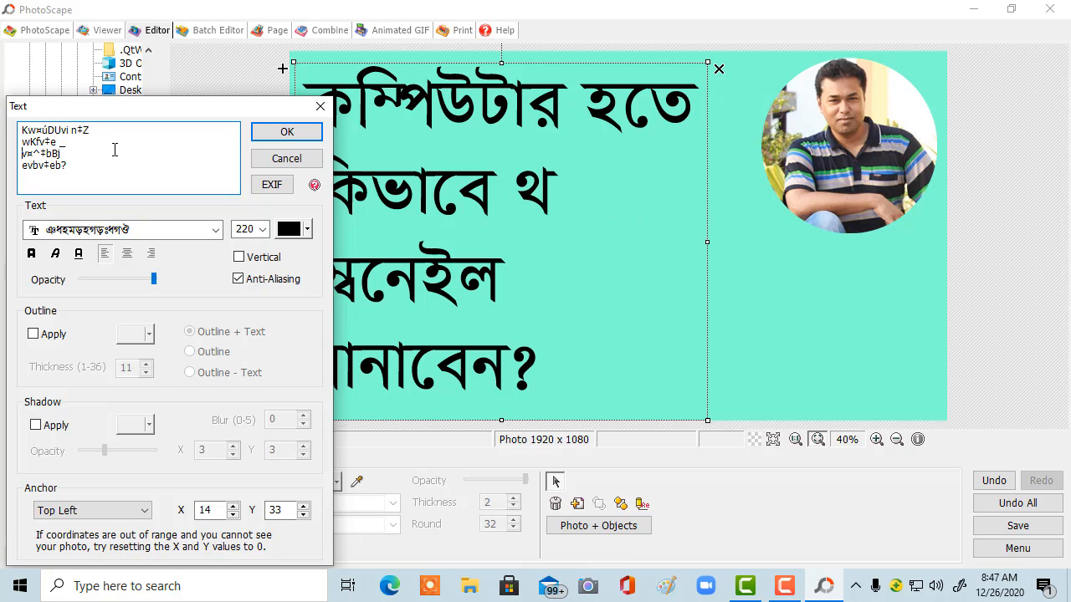
{"action": "key", "text": "BackSpace"}
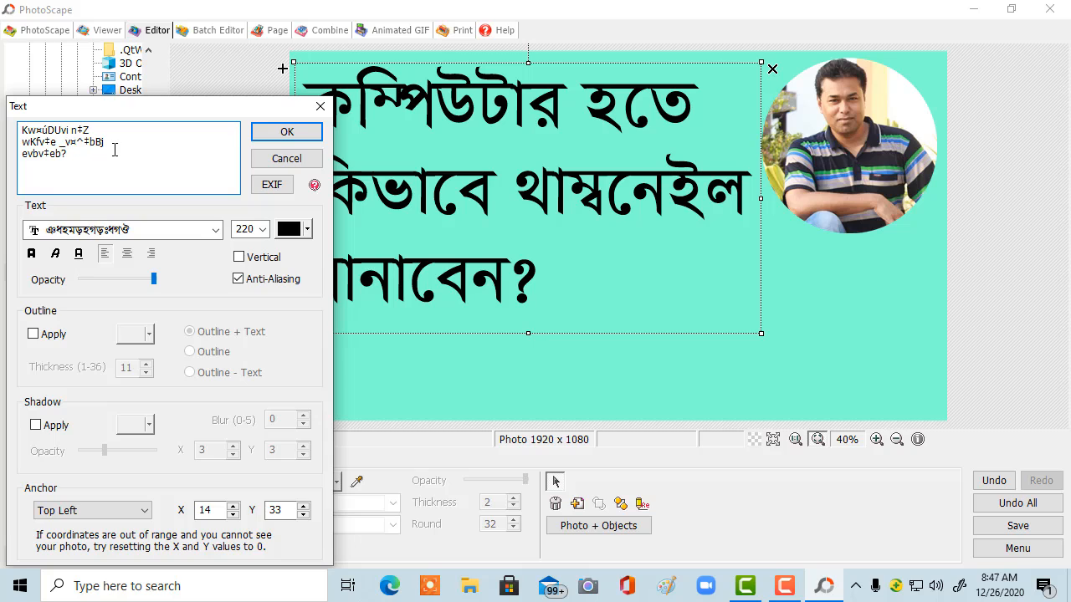
{"action": "key", "text": "Return"}
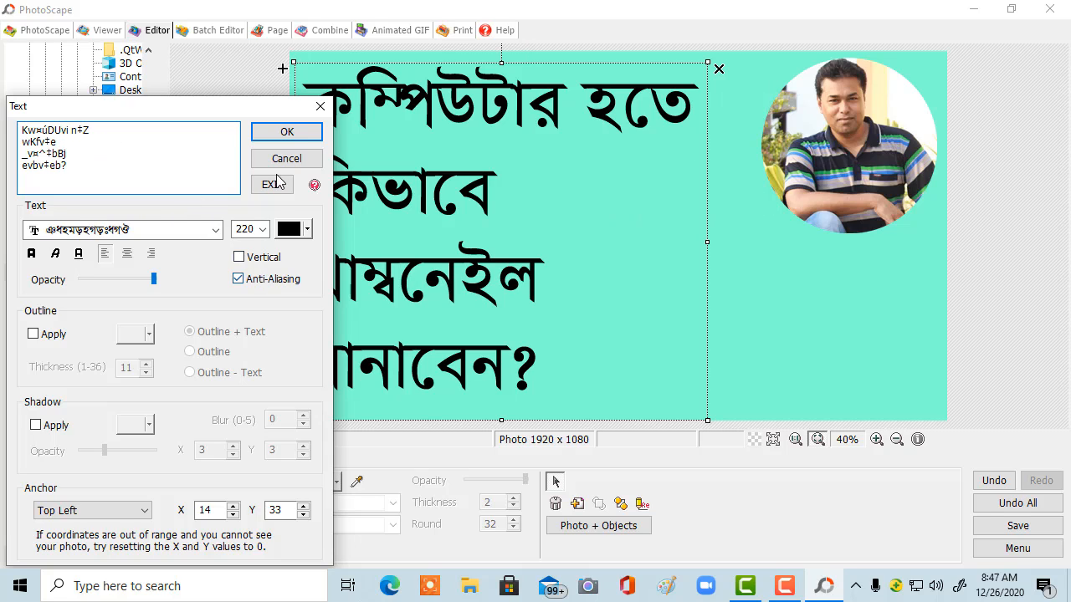
{"action": "left_click", "coordinate": [286, 133]}
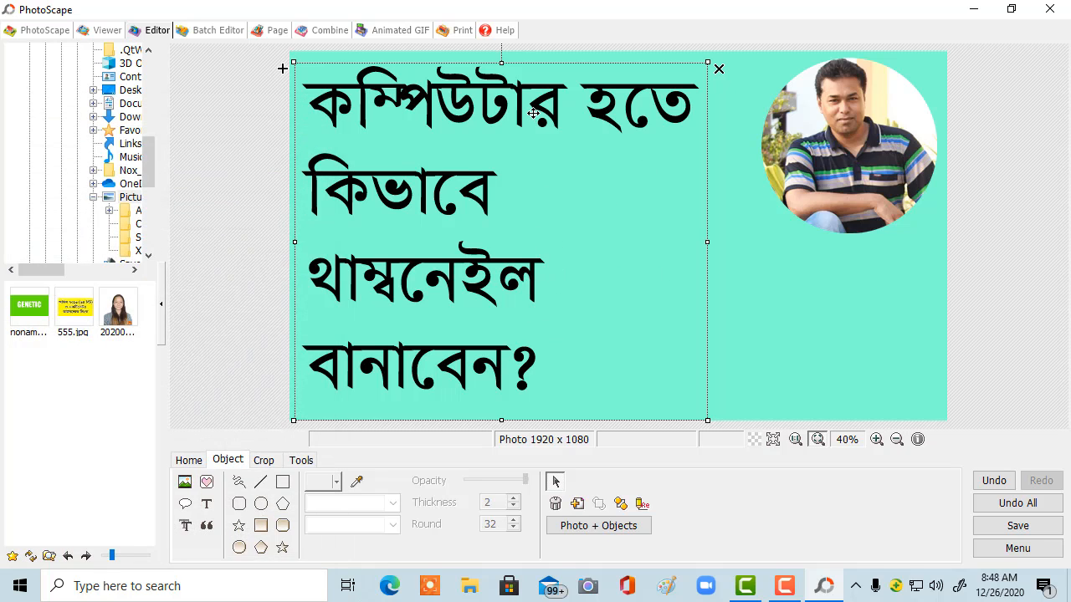
Nudge the four-line title slightly inward from the canvas's left edge and up
{"action": "left_click_drag", "start_coordinate": [534, 114], "coordinate": [542, 111]}
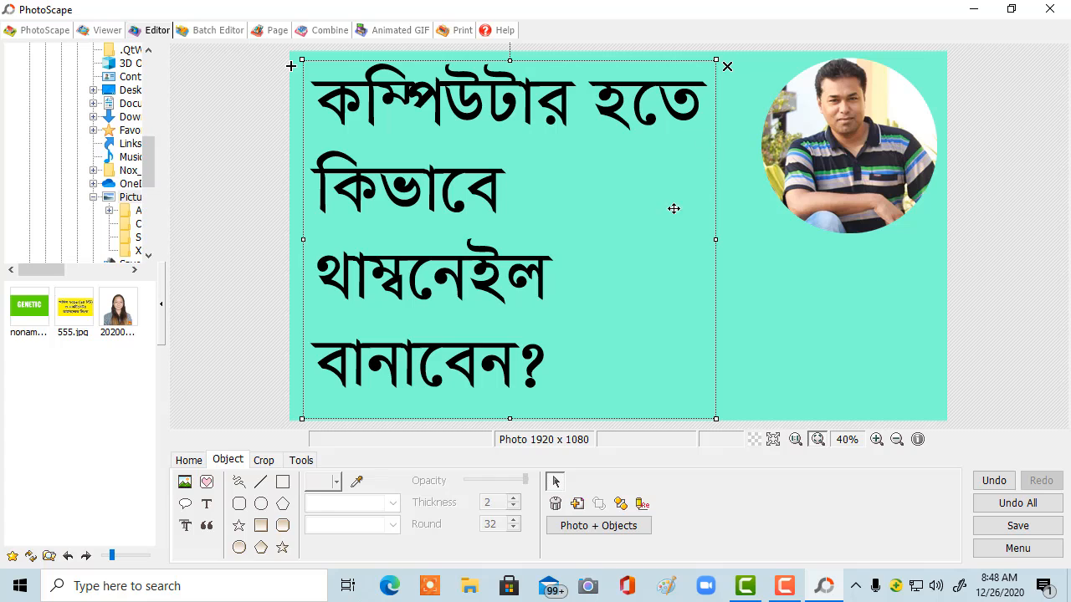
{"action": "left_click", "coordinate": [763, 258]}
{"action": "left_click_drag", "start_coordinate": [473, 120], "coordinate": [479, 119]}
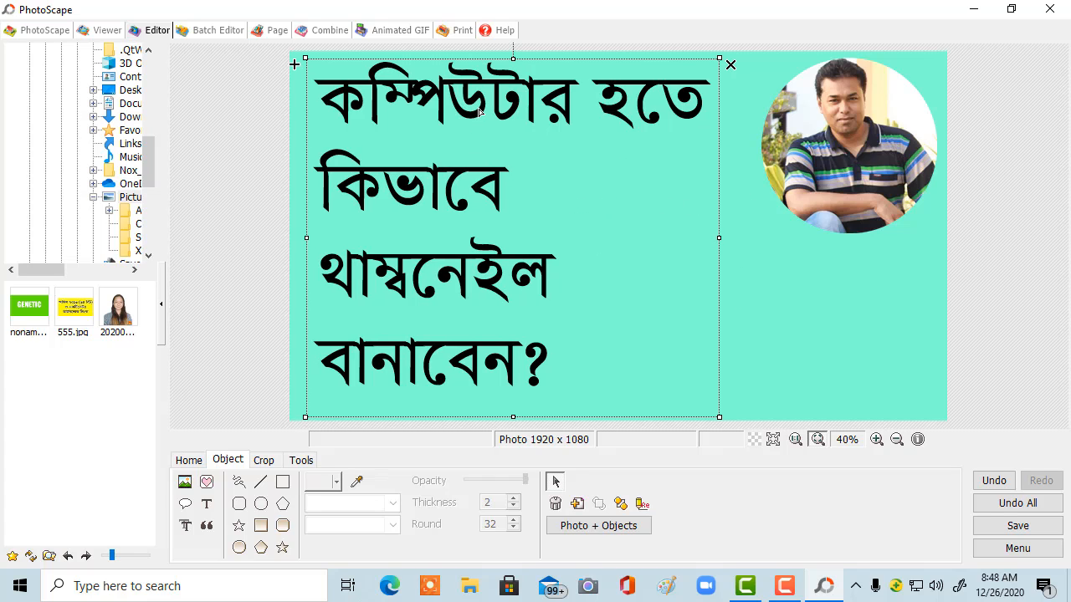
Move the circular photo beside the title's lower three lines and enlarge it to fill most of the space below the first line
{"action": "left_click", "coordinate": [829, 127]}
{"action": "left_click_drag", "start_coordinate": [875, 180], "coordinate": [731, 242]}
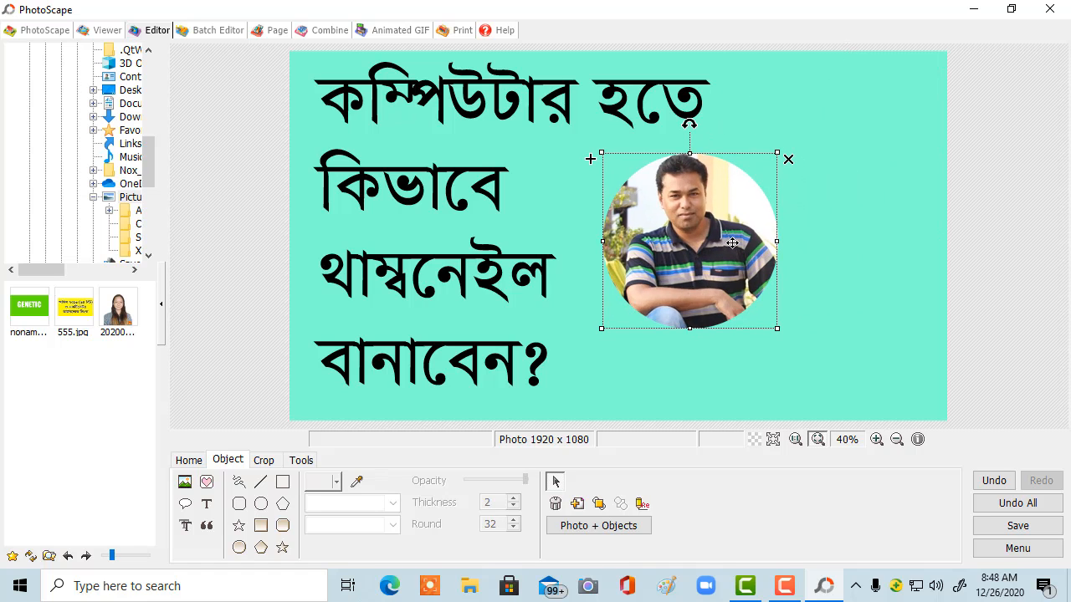
{"action": "mouse_move", "coordinate": [776, 329]}
{"action": "left_mouse_down"}
{"action": "mouse_move", "coordinate": [869, 397]}
{"action": "mouse_move", "coordinate": [772, 330]}
{"action": "mouse_move", "coordinate": [772, 310]}
{"action": "left_mouse_up"}
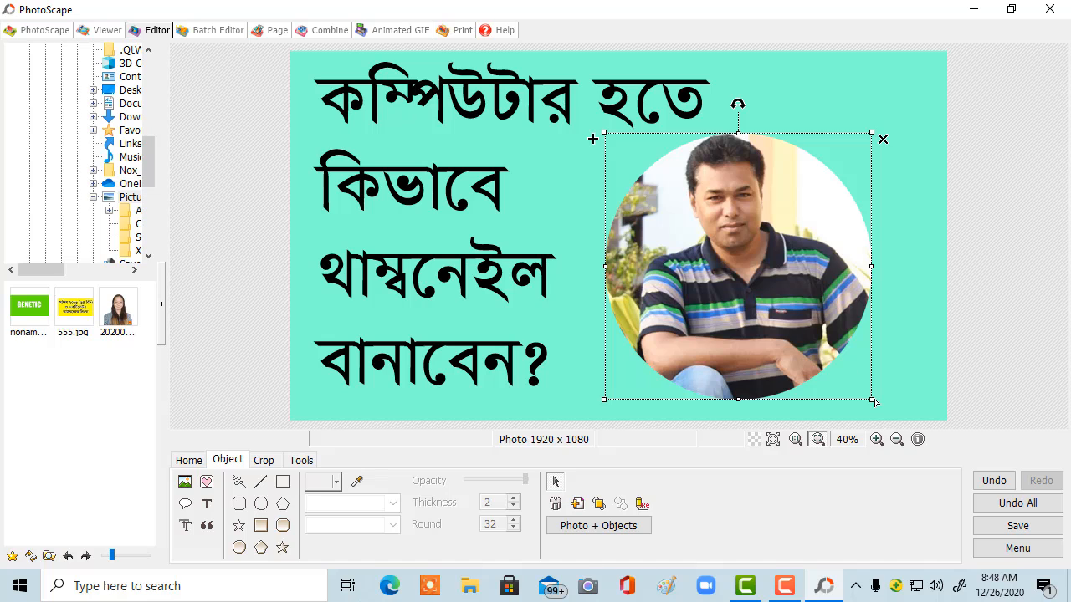
{"action": "left_click_drag", "start_coordinate": [870, 396], "coordinate": [880, 406]}
{"action": "left_click_drag", "start_coordinate": [790, 335], "coordinate": [778, 331]}
{"action": "left_click", "coordinate": [799, 125]}
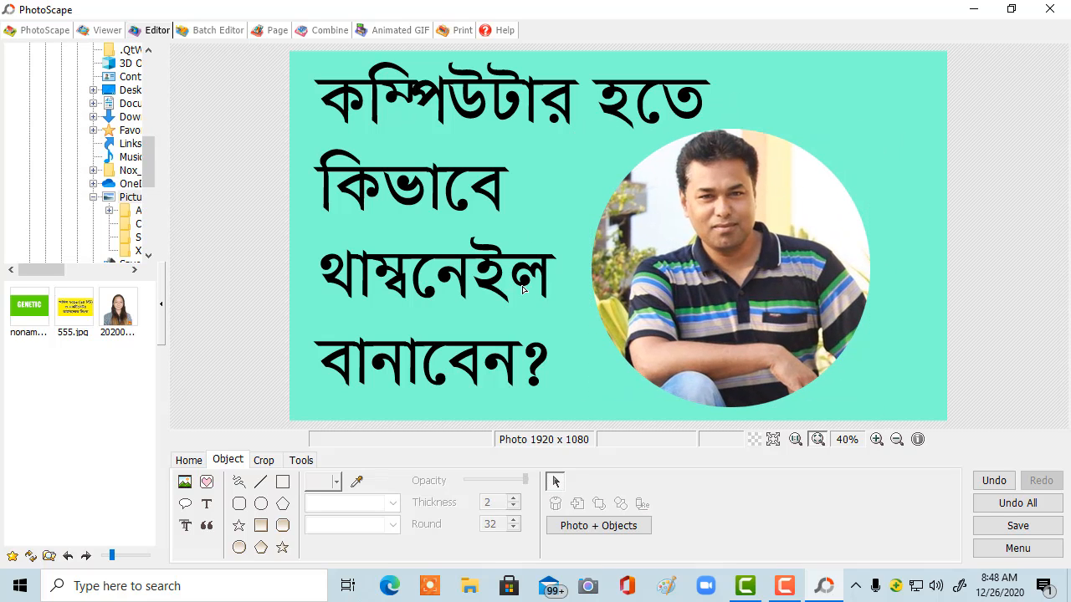
Shift the title slightly right, and enlarge the circular photo a little and move it right, clear of the text
{"action": "left_click", "coordinate": [478, 162]}
{"action": "left_click_drag", "start_coordinate": [447, 178], "coordinate": [465, 173]}
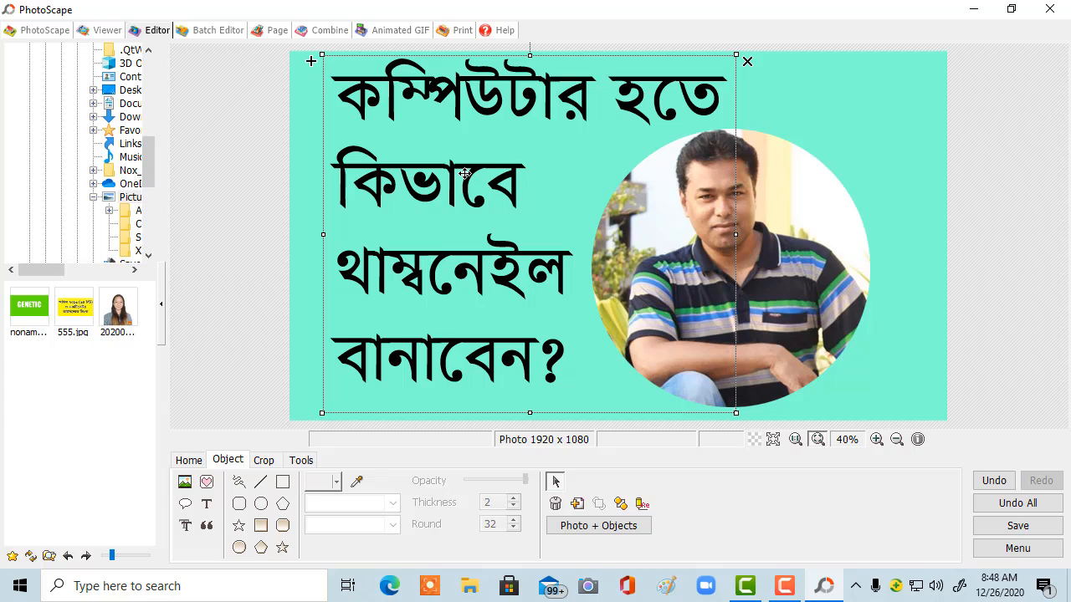
{"action": "left_click", "coordinate": [730, 256]}
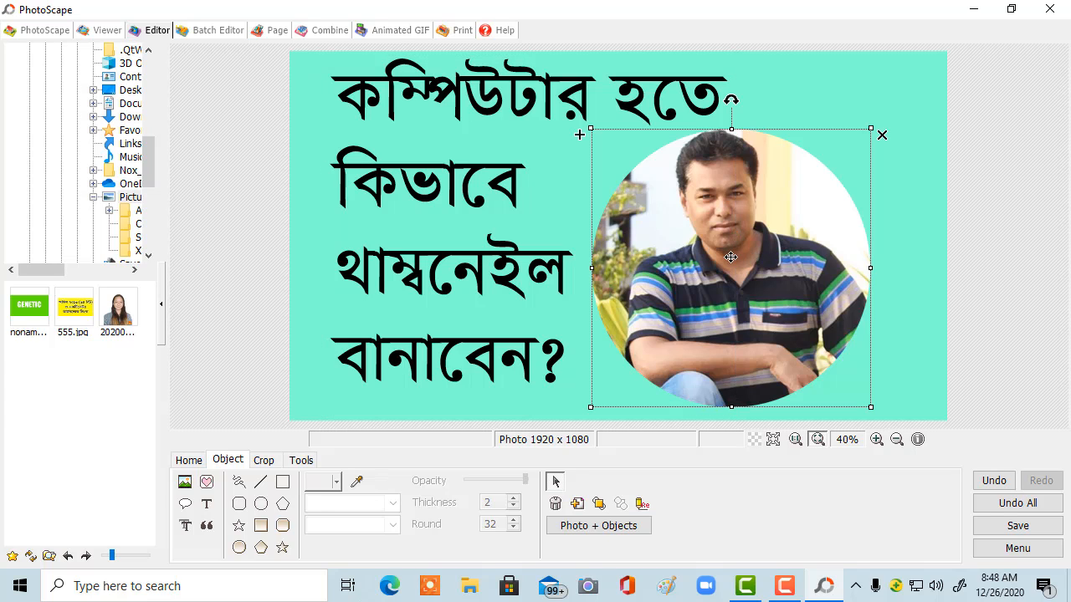
{"action": "left_click_drag", "start_coordinate": [872, 129], "coordinate": [883, 116]}
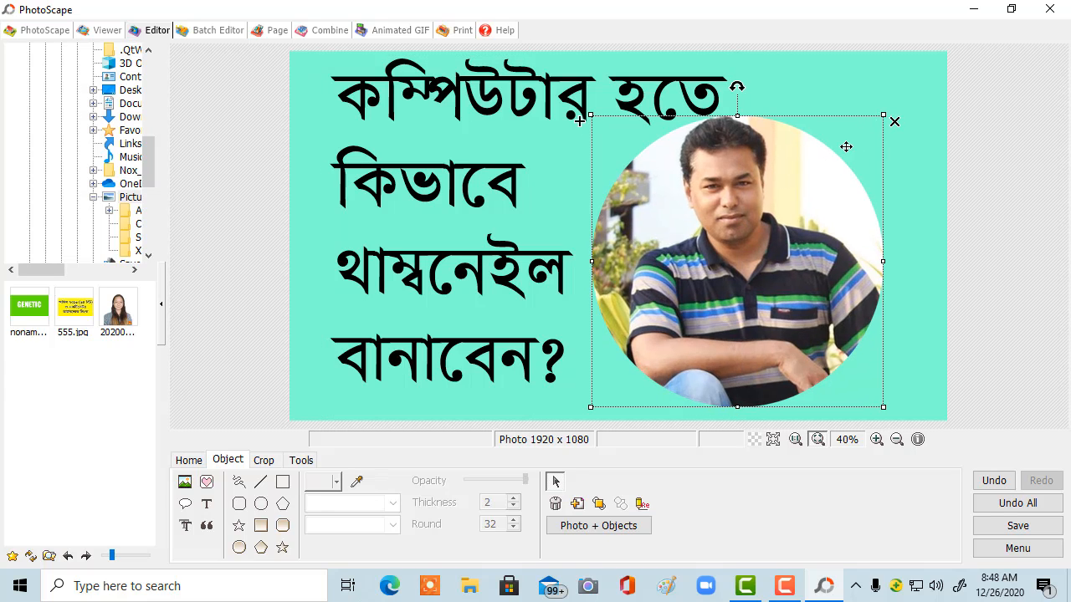
{"action": "left_click_drag", "start_coordinate": [793, 189], "coordinate": [806, 194]}
{"action": "left_click", "coordinate": [824, 98]}
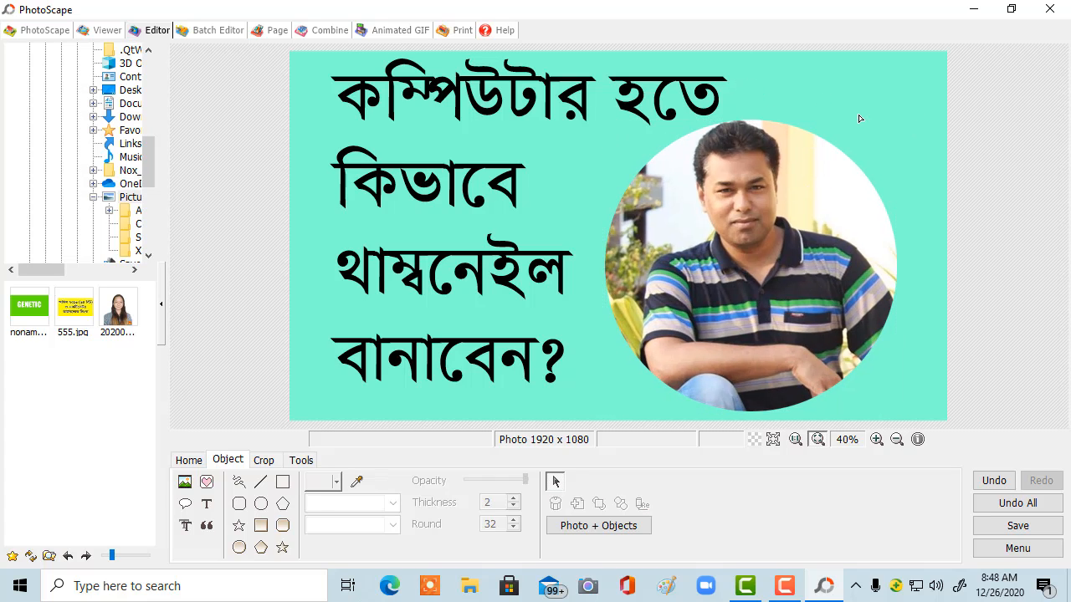
Nudge the title slightly down on the canvas and deselect it
{"action": "left_click", "coordinate": [470, 97]}
{"action": "left_click_drag", "start_coordinate": [470, 97], "coordinate": [471, 102]}
{"action": "left_click", "coordinate": [825, 108]}
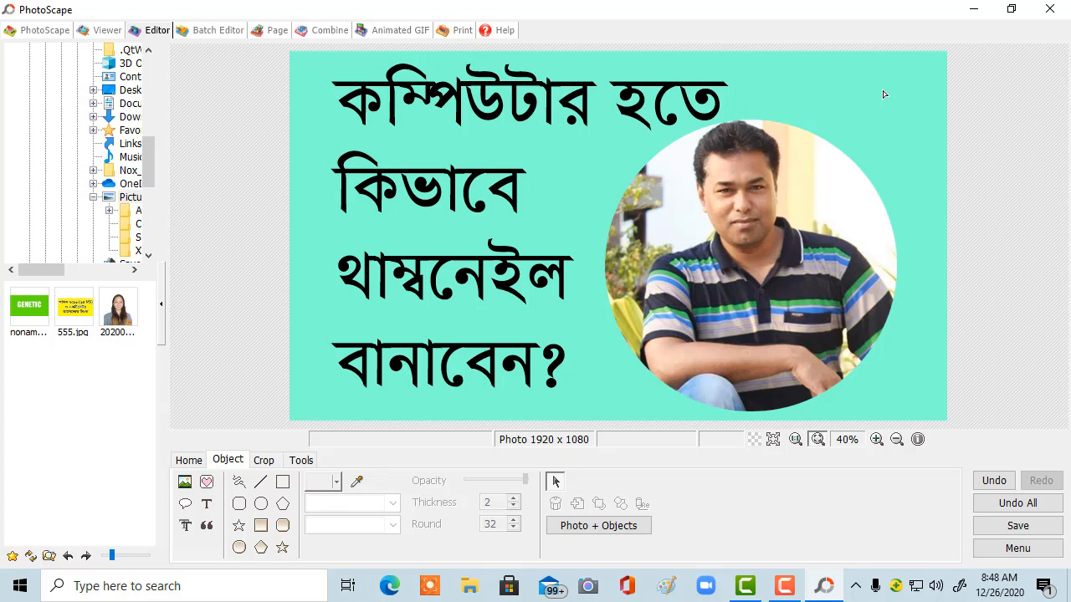
Draw a purple, solid-line rectangle of thickness 4 just inside the canvas edges as a border
{"action": "left_click", "coordinate": [283, 490]}
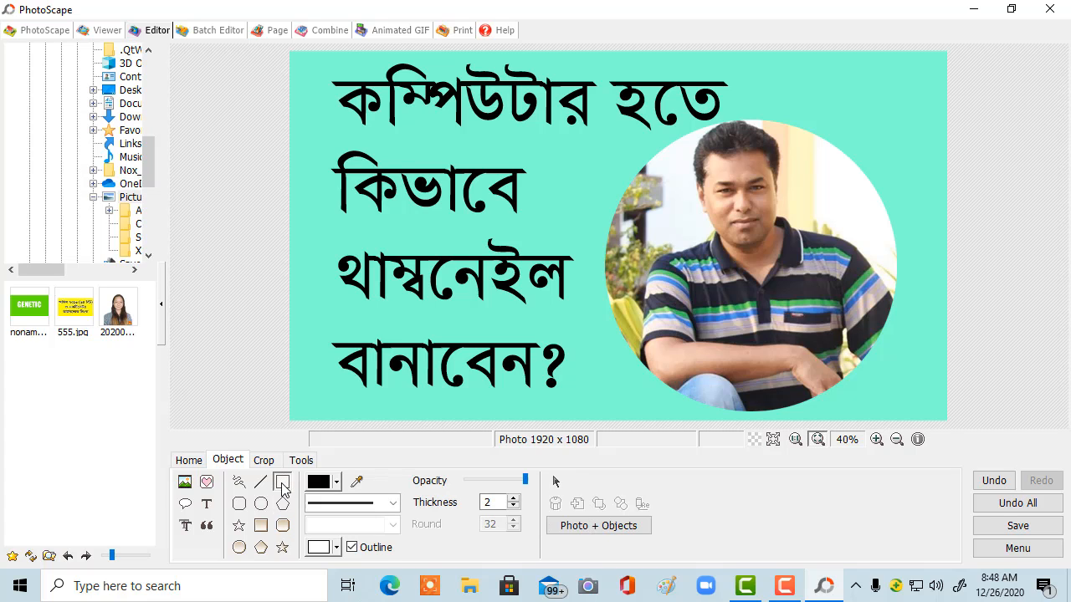
{"action": "left_click", "coordinate": [393, 505]}
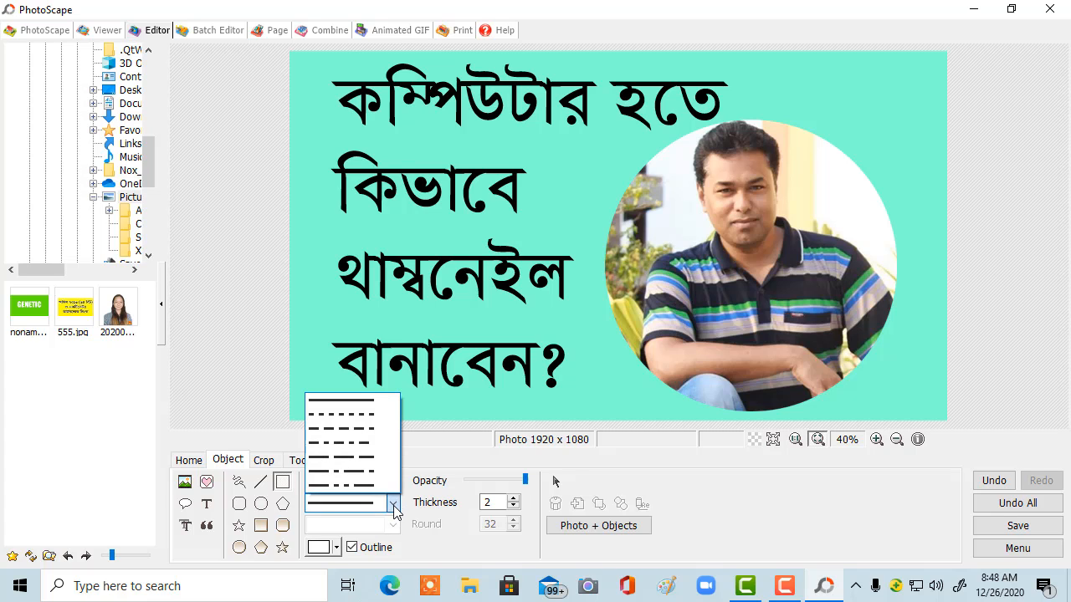
{"action": "left_click", "coordinate": [368, 407]}
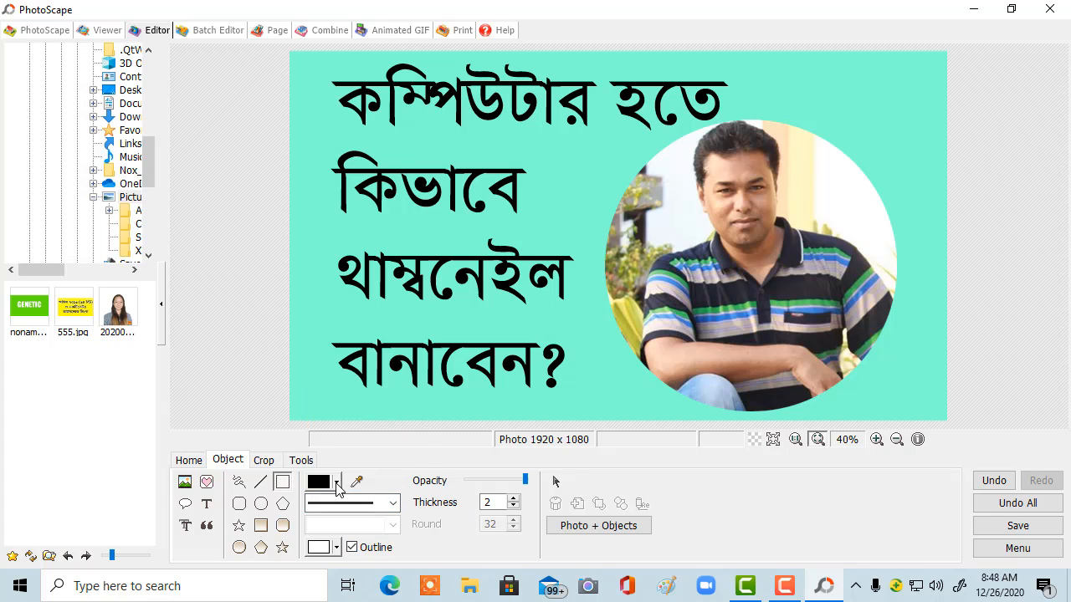
{"action": "left_click", "coordinate": [337, 485]}
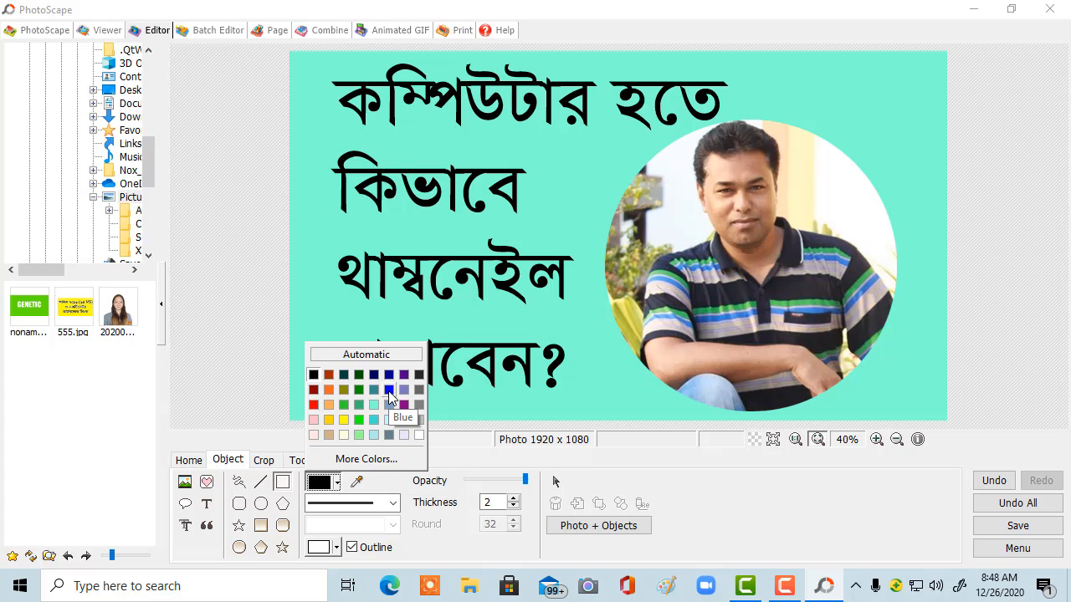
{"action": "left_click", "coordinate": [404, 419]}
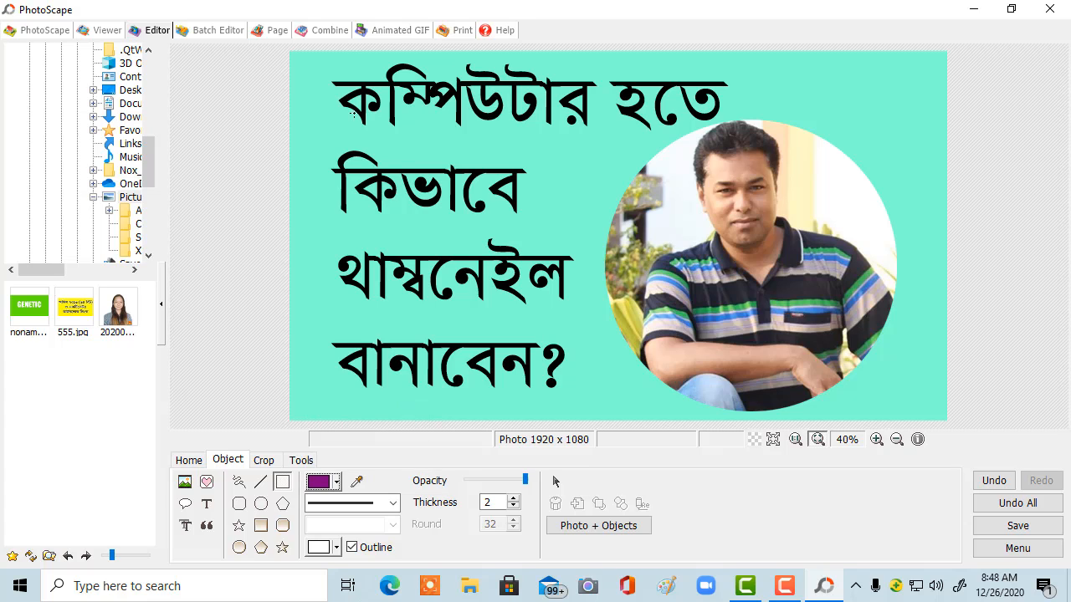
{"action": "left_click", "coordinate": [515, 499]}
{"action": "left_click", "coordinate": [514, 499]}
{"action": "left_click_drag", "start_coordinate": [292, 54], "coordinate": [946, 418]}
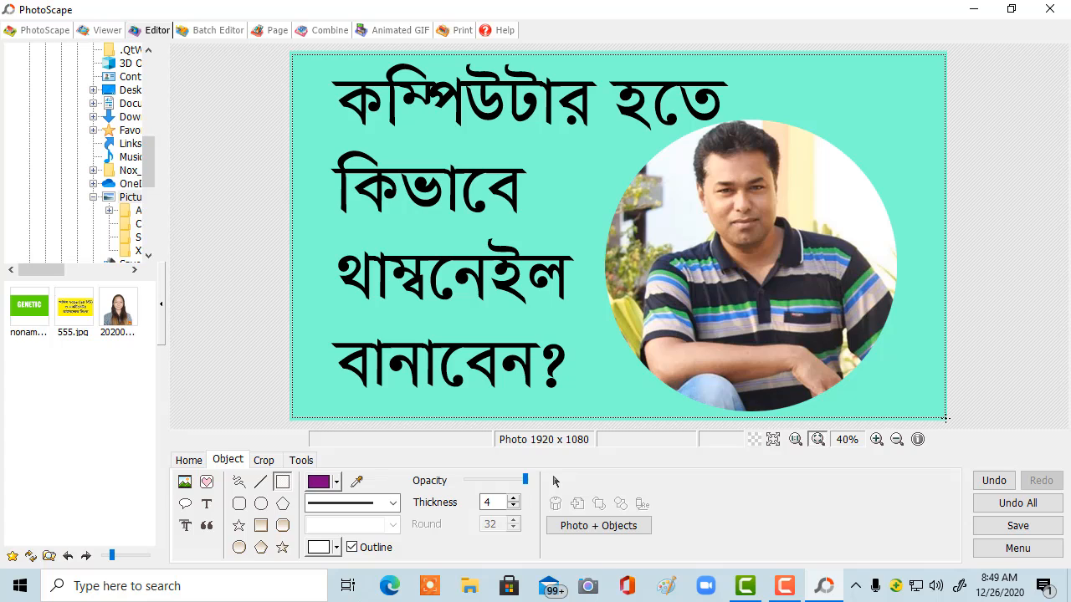
{"action": "left_click_drag", "start_coordinate": [947, 417], "coordinate": [945, 418]}
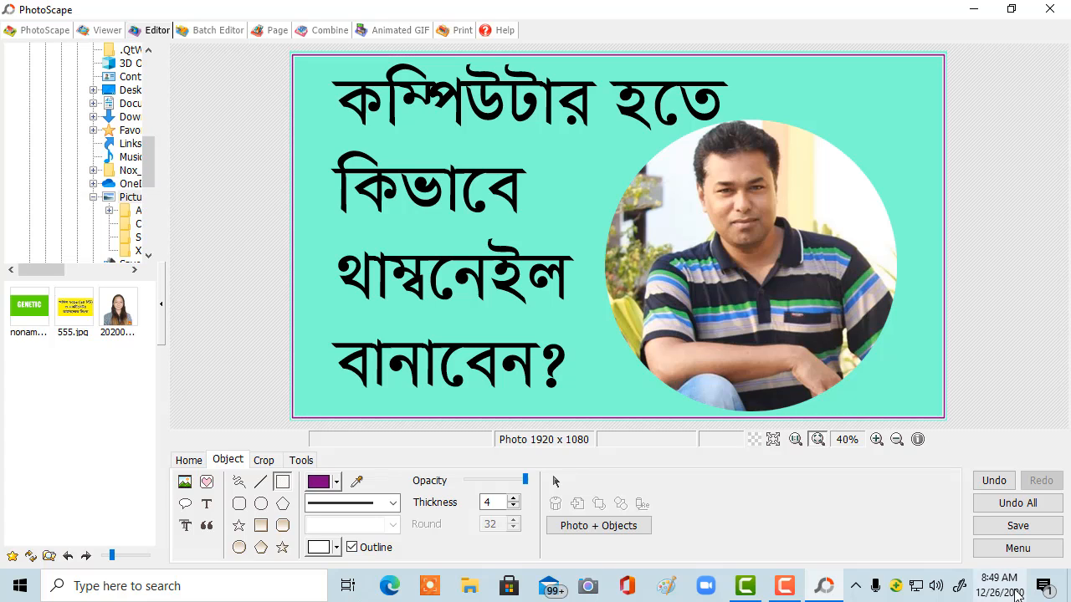
Set the rectangle tool's line thickness to 6
{"action": "left_click", "coordinate": [514, 500]}
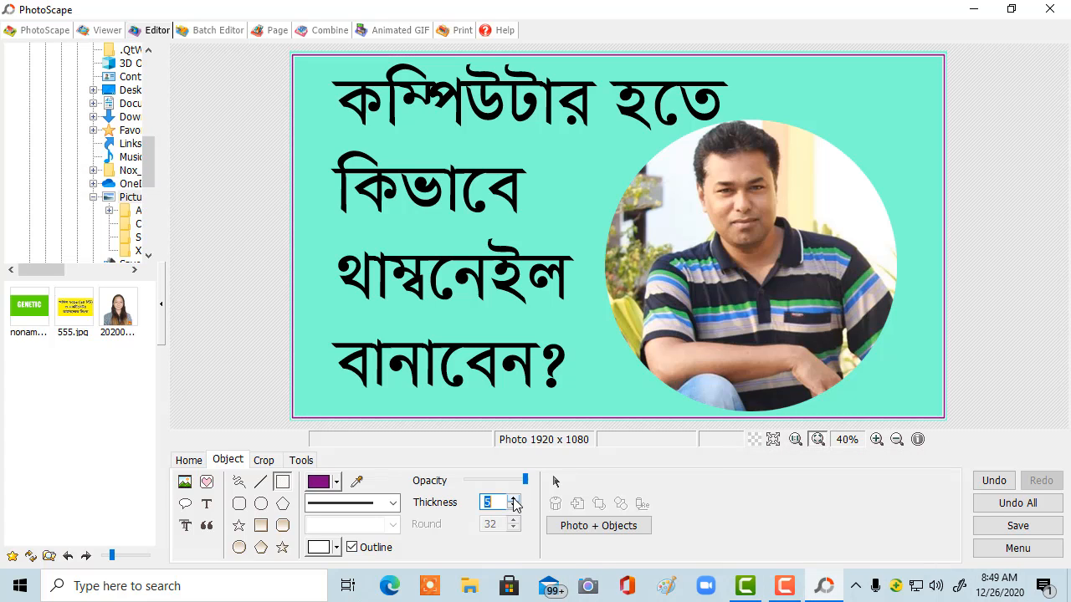
{"action": "left_click", "coordinate": [502, 503]}
Save the finished thumbnail under a new name to the Desktop as a JPEG file named 8989
{"action": "left_click", "coordinate": [1034, 527]}
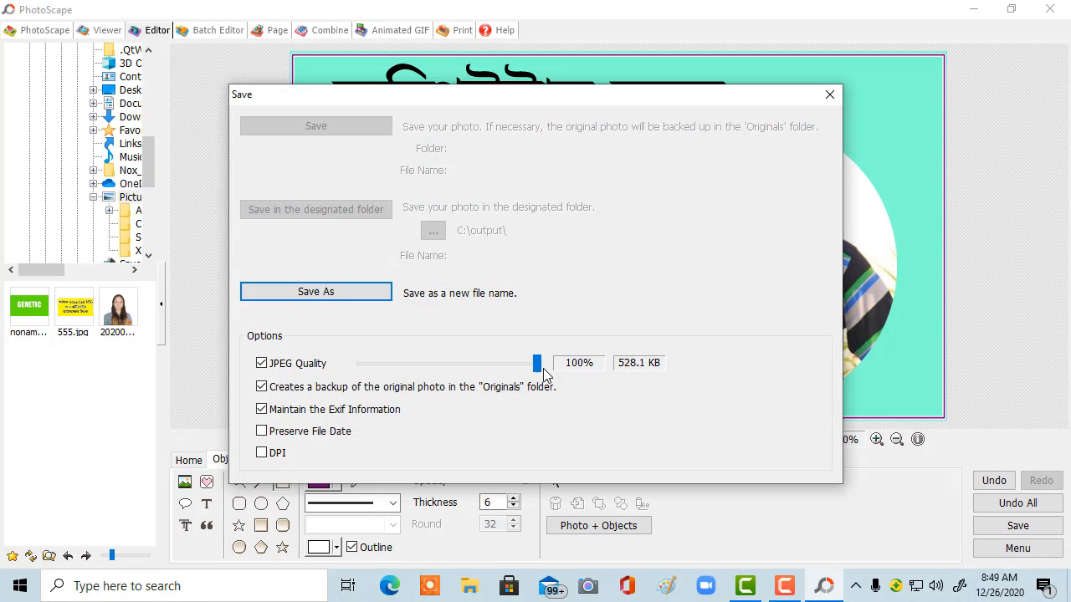
{"action": "left_click", "coordinate": [359, 297]}
{"action": "left_click", "coordinate": [311, 219]}
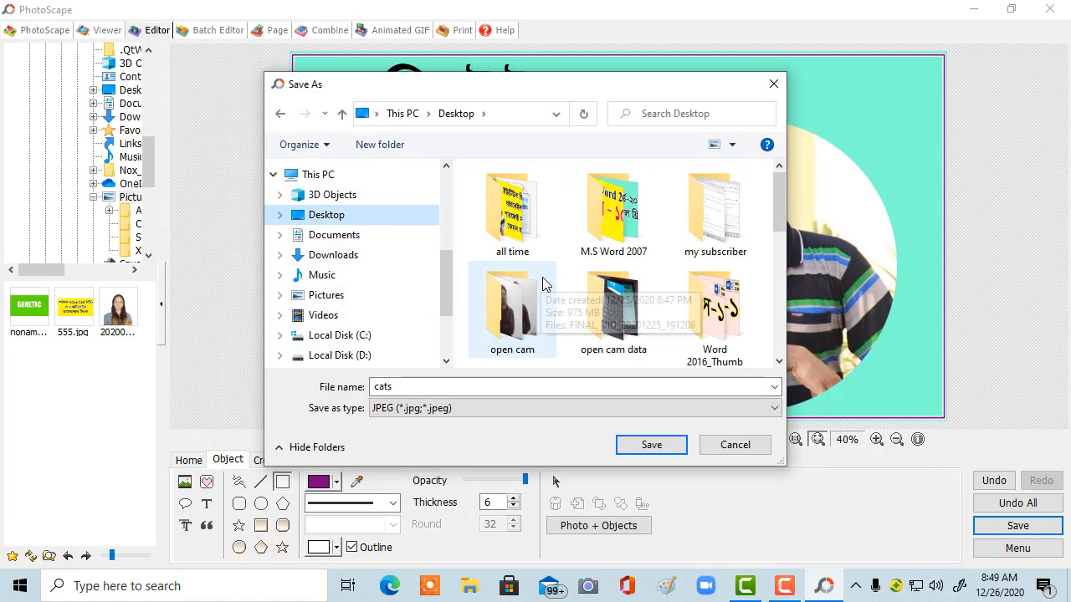
{"action": "double_click", "coordinate": [445, 387]}
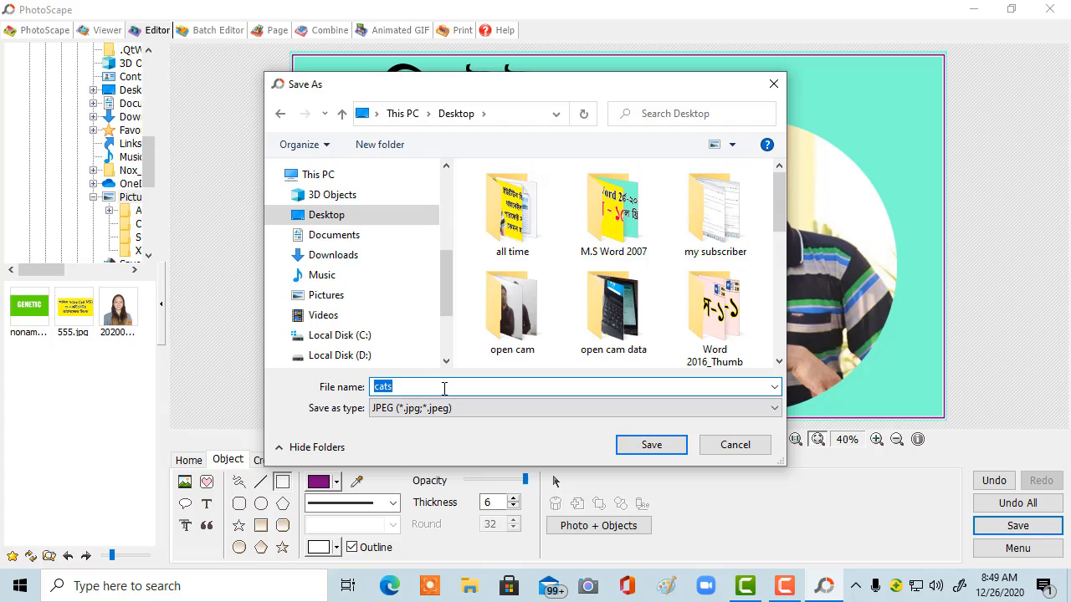
{"action": "type", "text": "8989"}
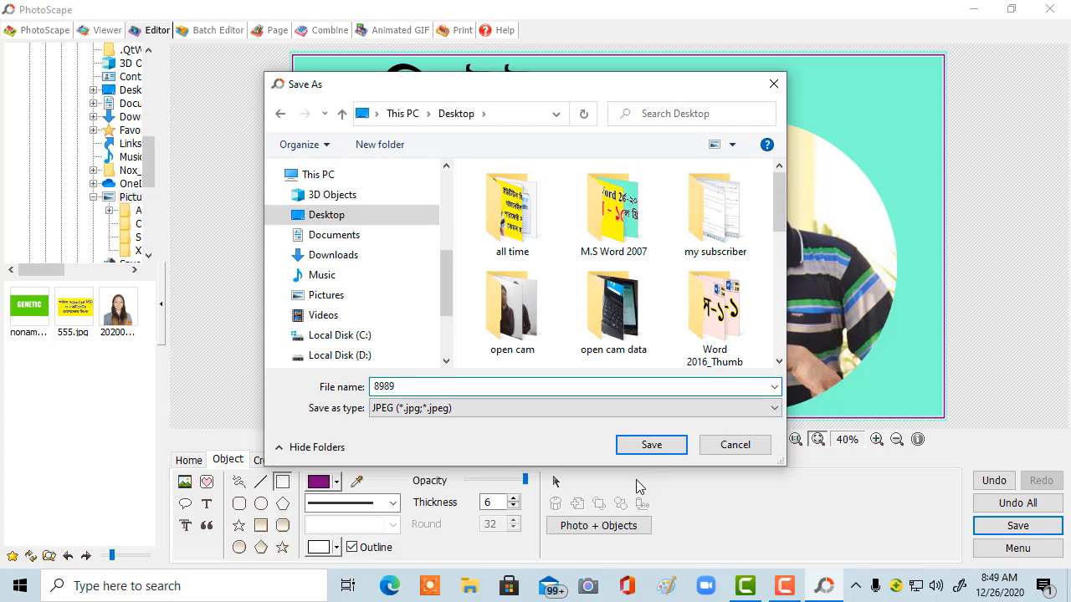
{"action": "left_click", "coordinate": [648, 446]}
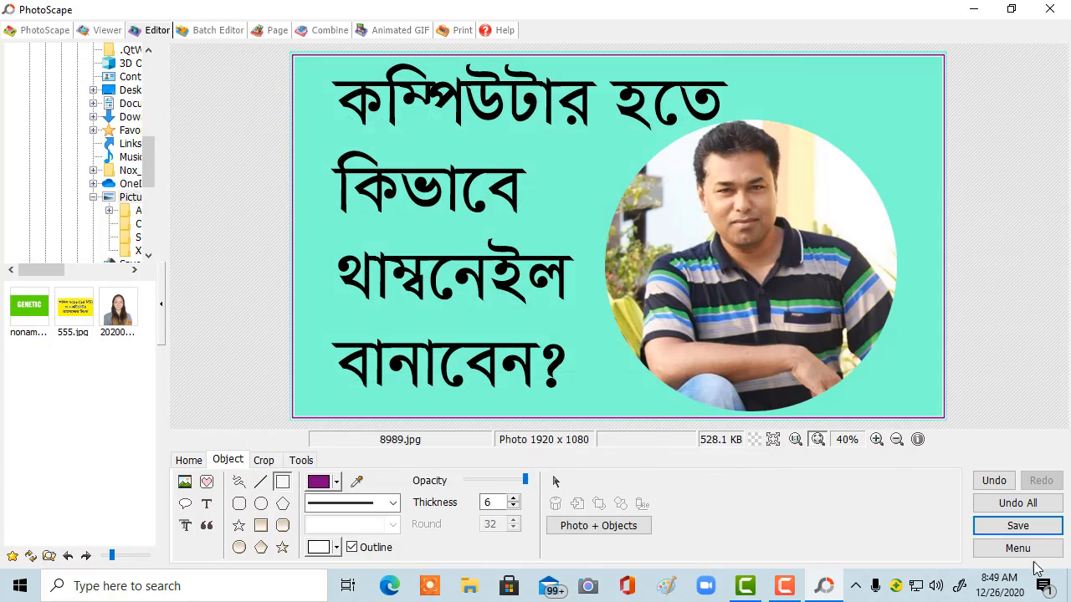
Close PhotoScape and move the 8989 image on the desktop to the empty spot directly below the PhotoScape shortcut
{"action": "left_click", "coordinate": [1049, 9]}
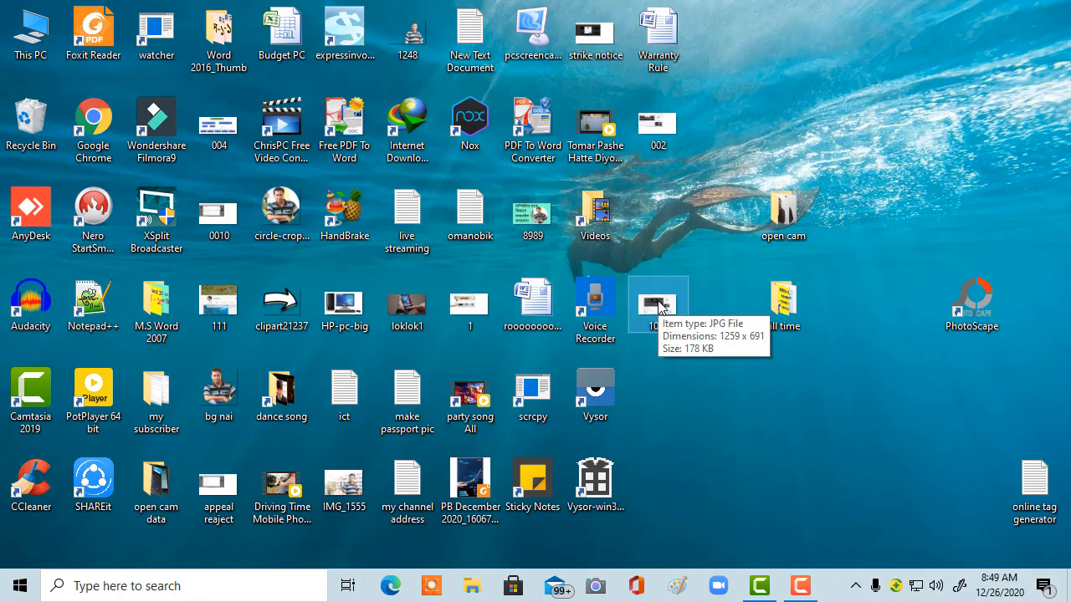
{"action": "left_click_drag", "start_coordinate": [527, 214], "coordinate": [912, 366]}
{"action": "left_click_drag", "start_coordinate": [964, 389], "coordinate": [967, 389]}
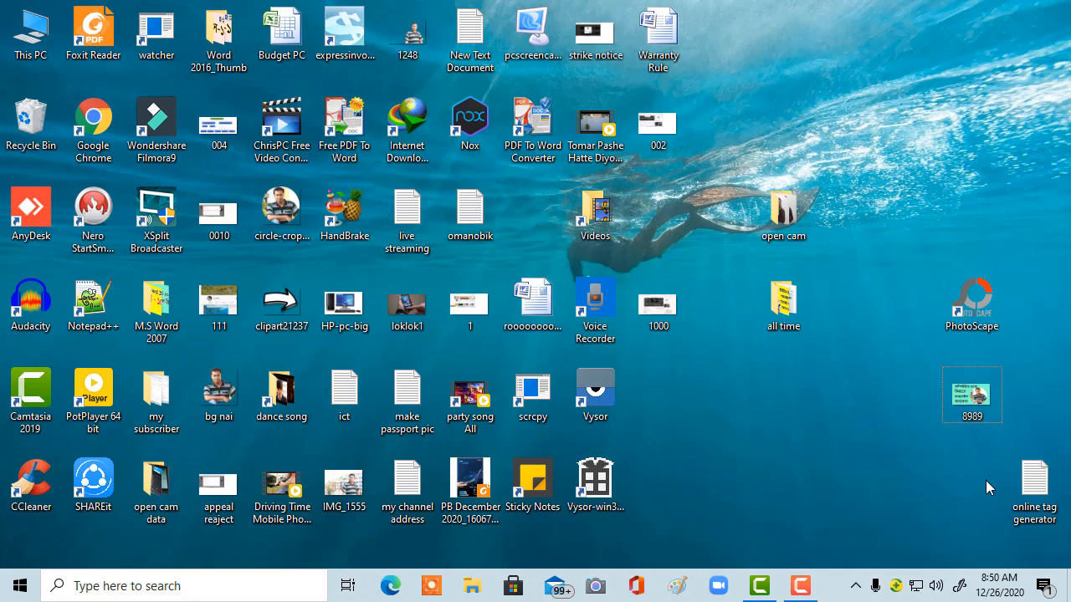